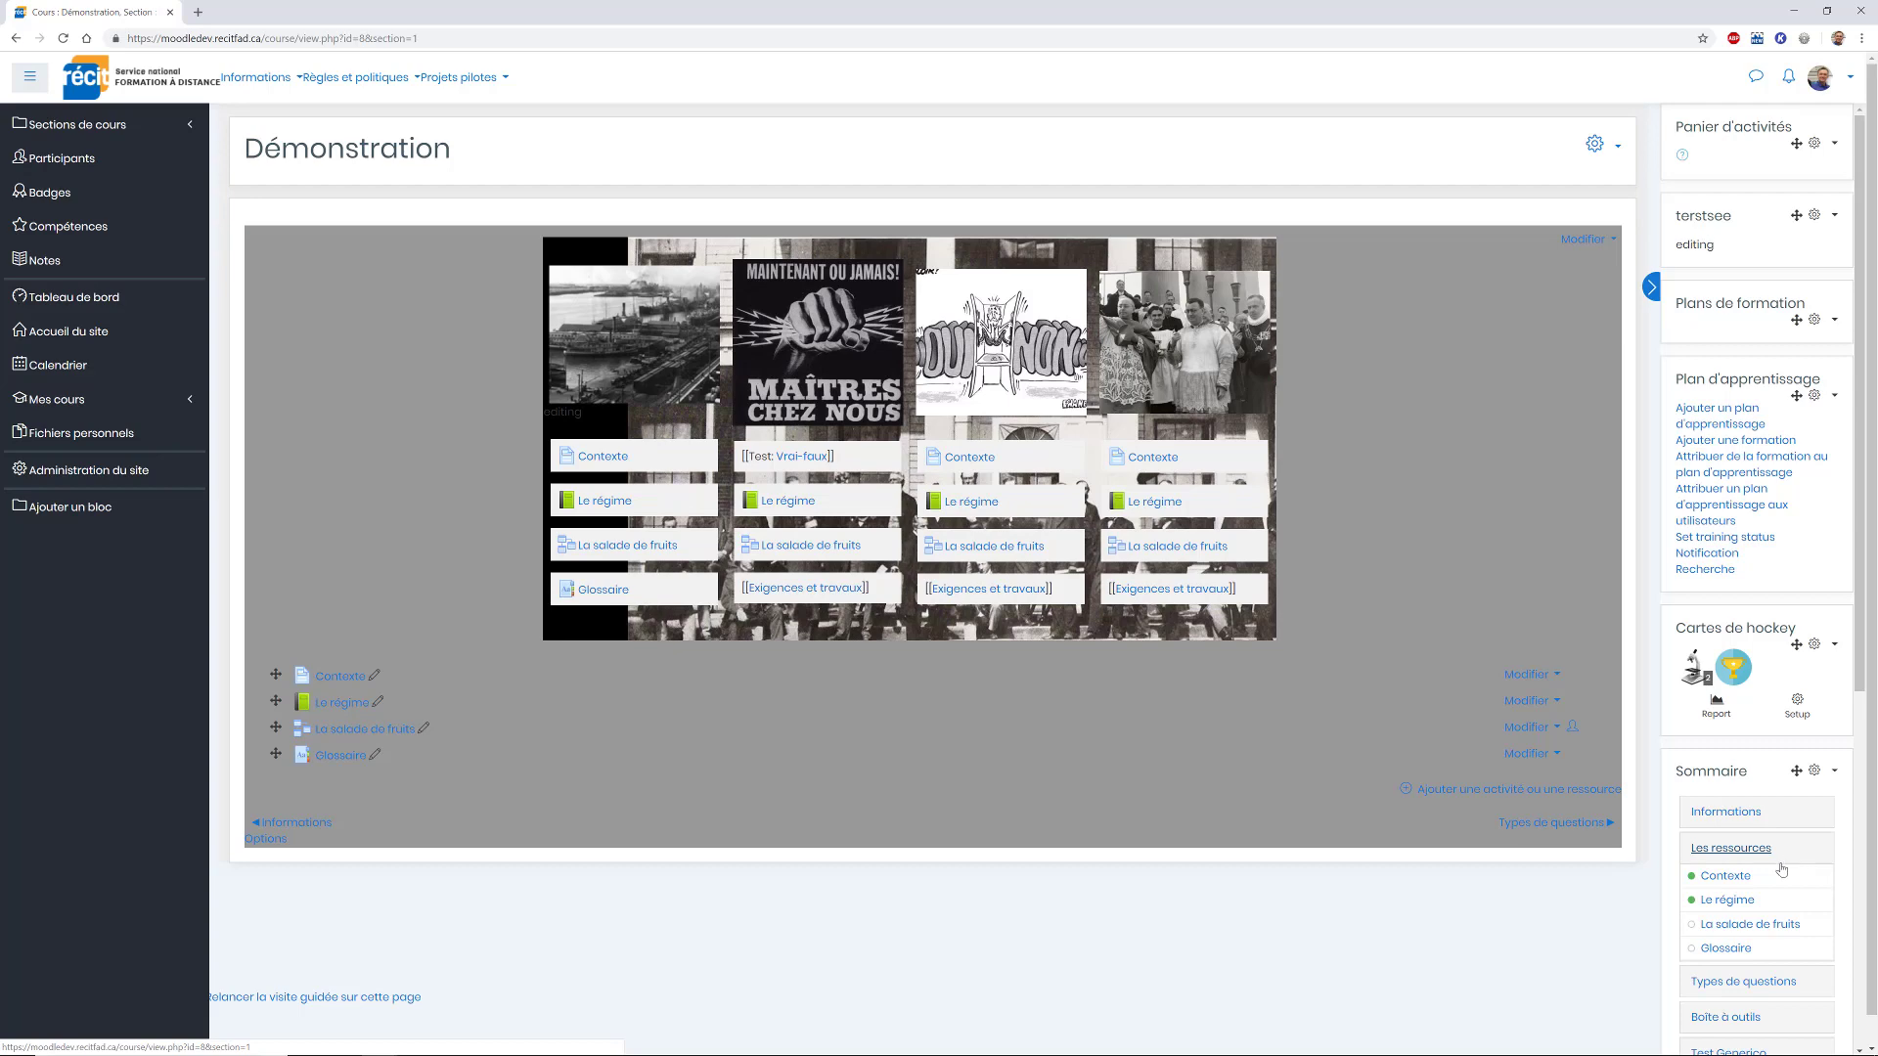
Open the Glossaire activity of the Les ressources section and look through its first entries.
left_click(337, 758)
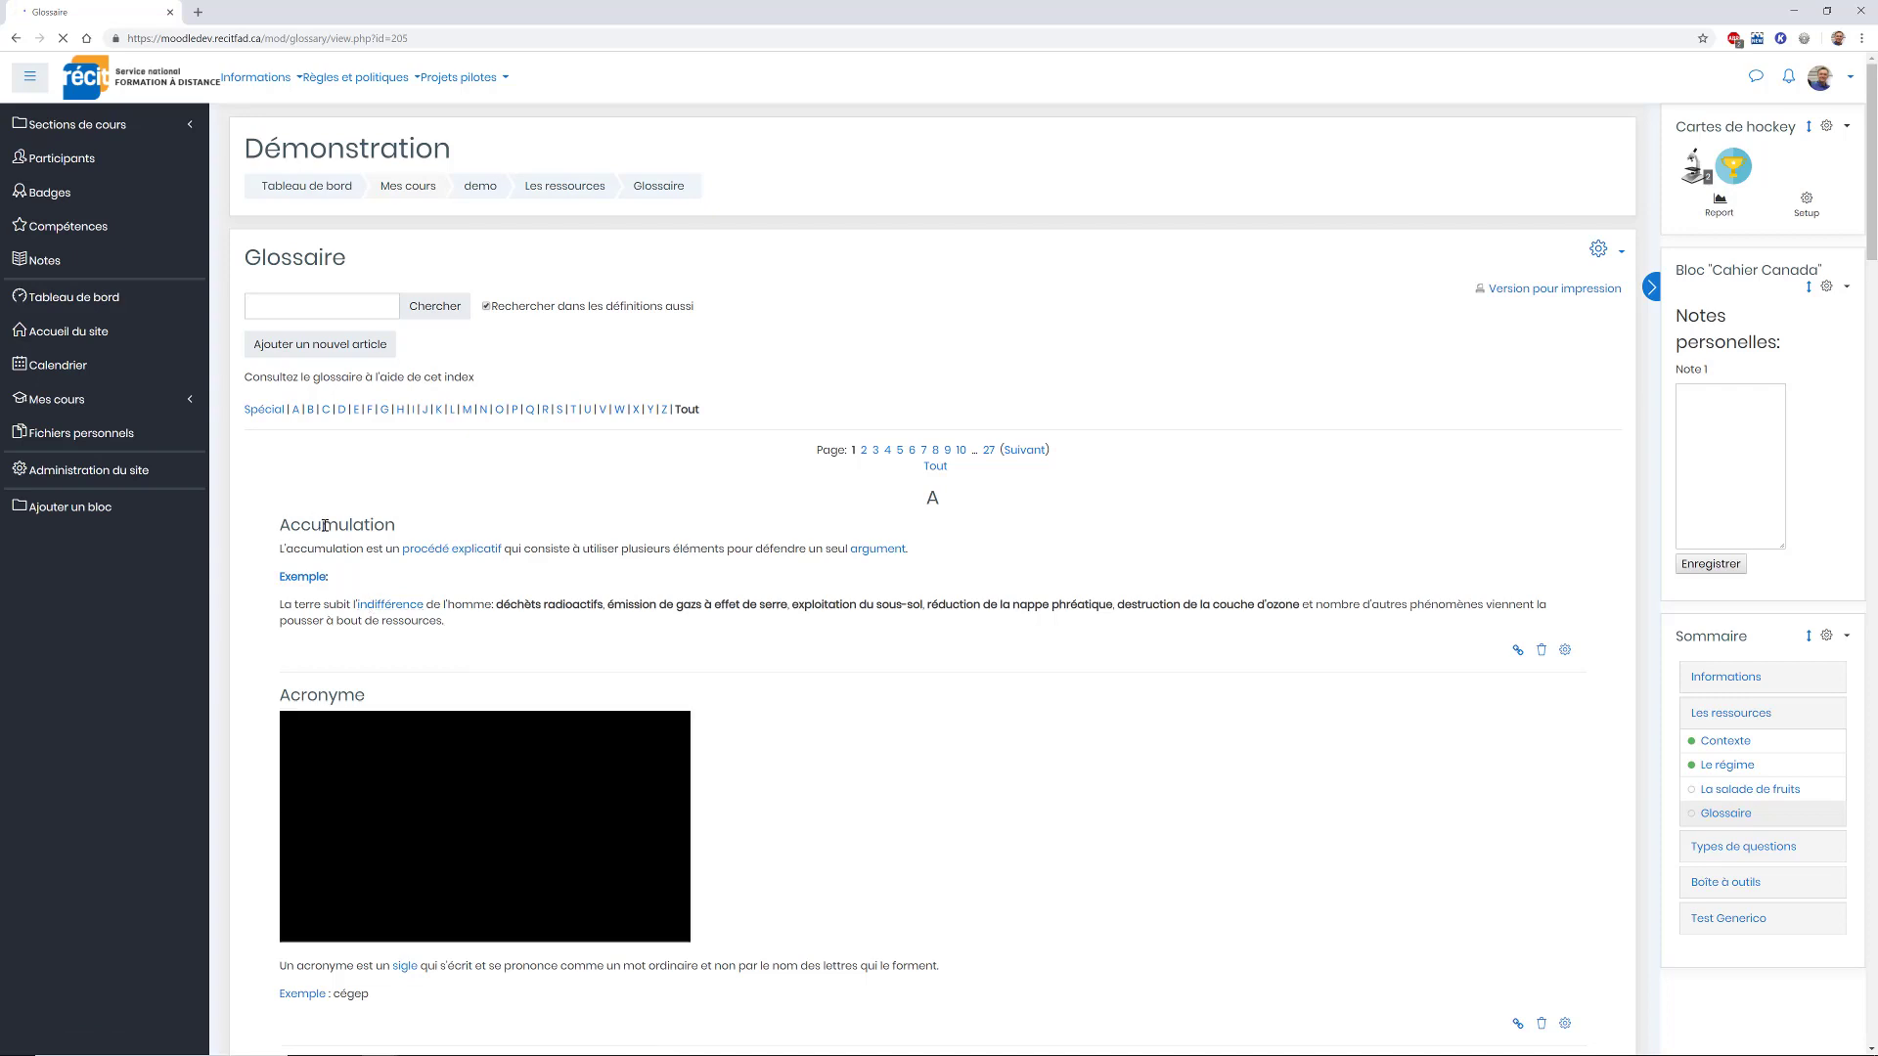
scroll(342, 504, "down", 2)
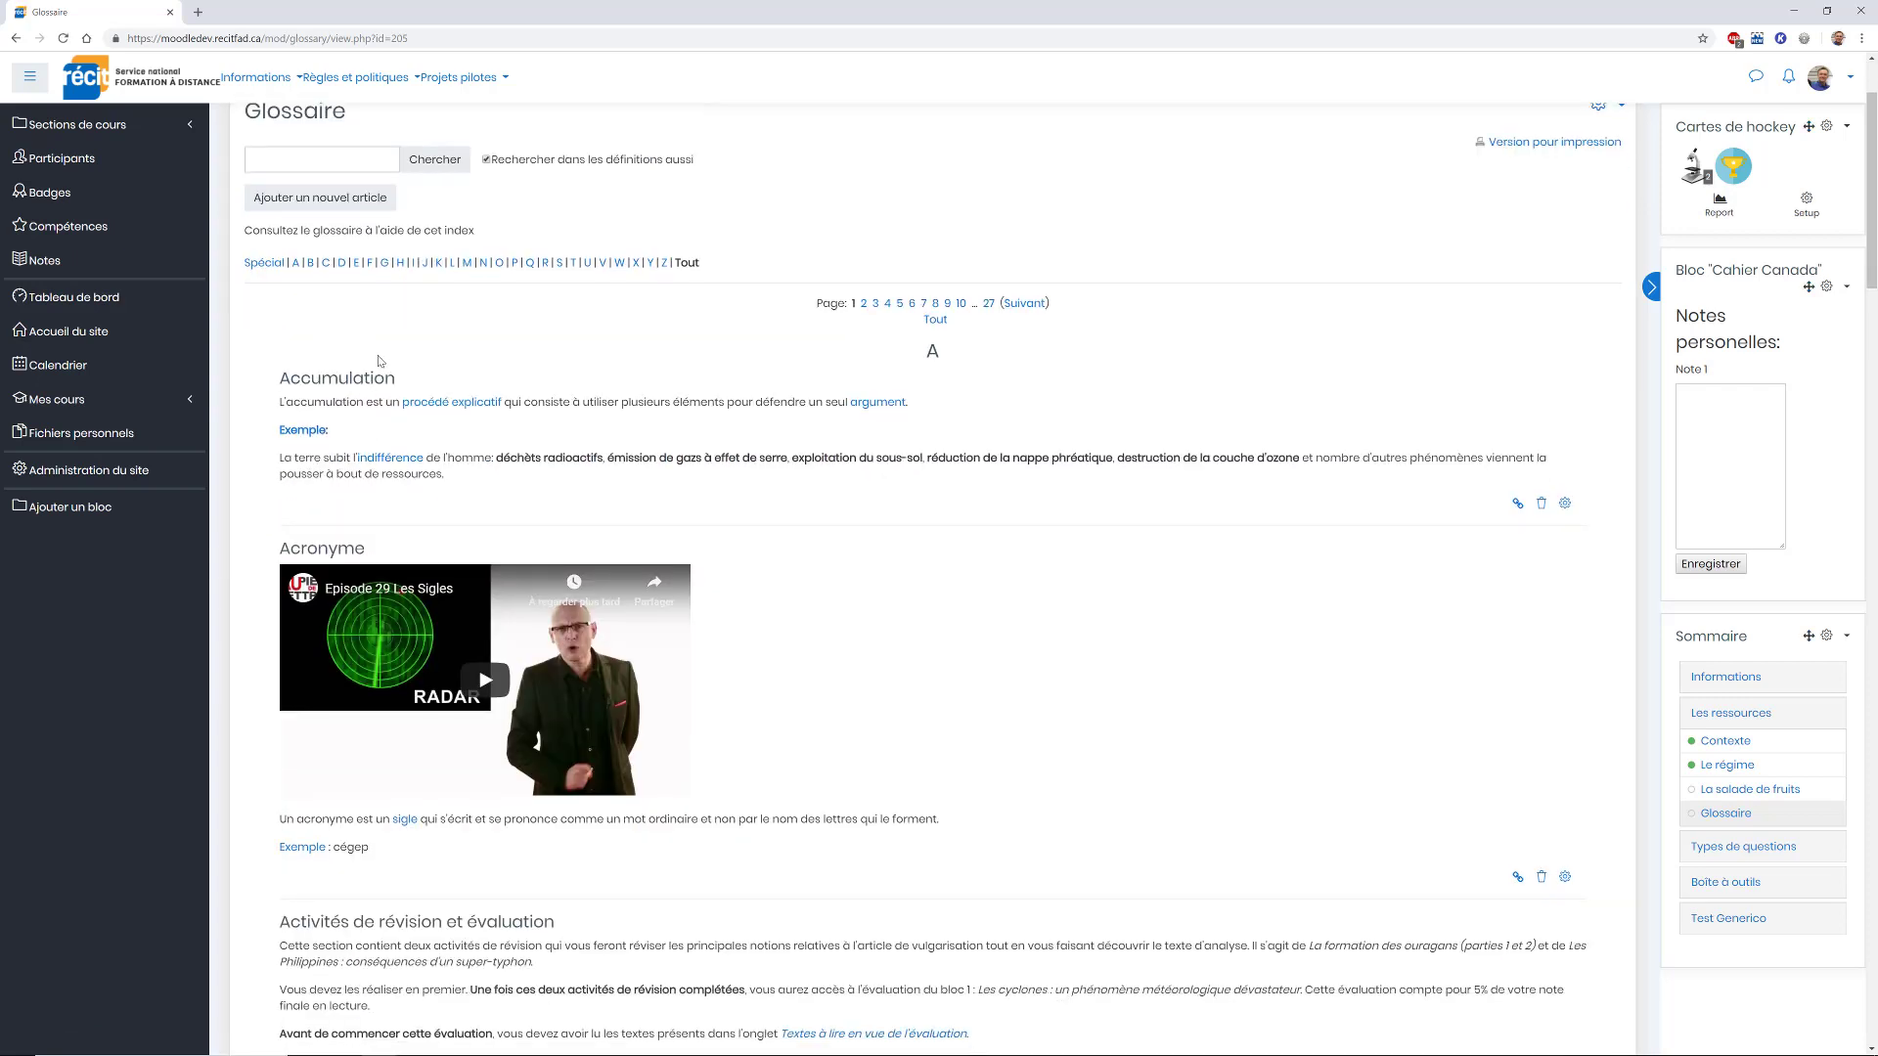
scroll(306, 703, "down", 3)
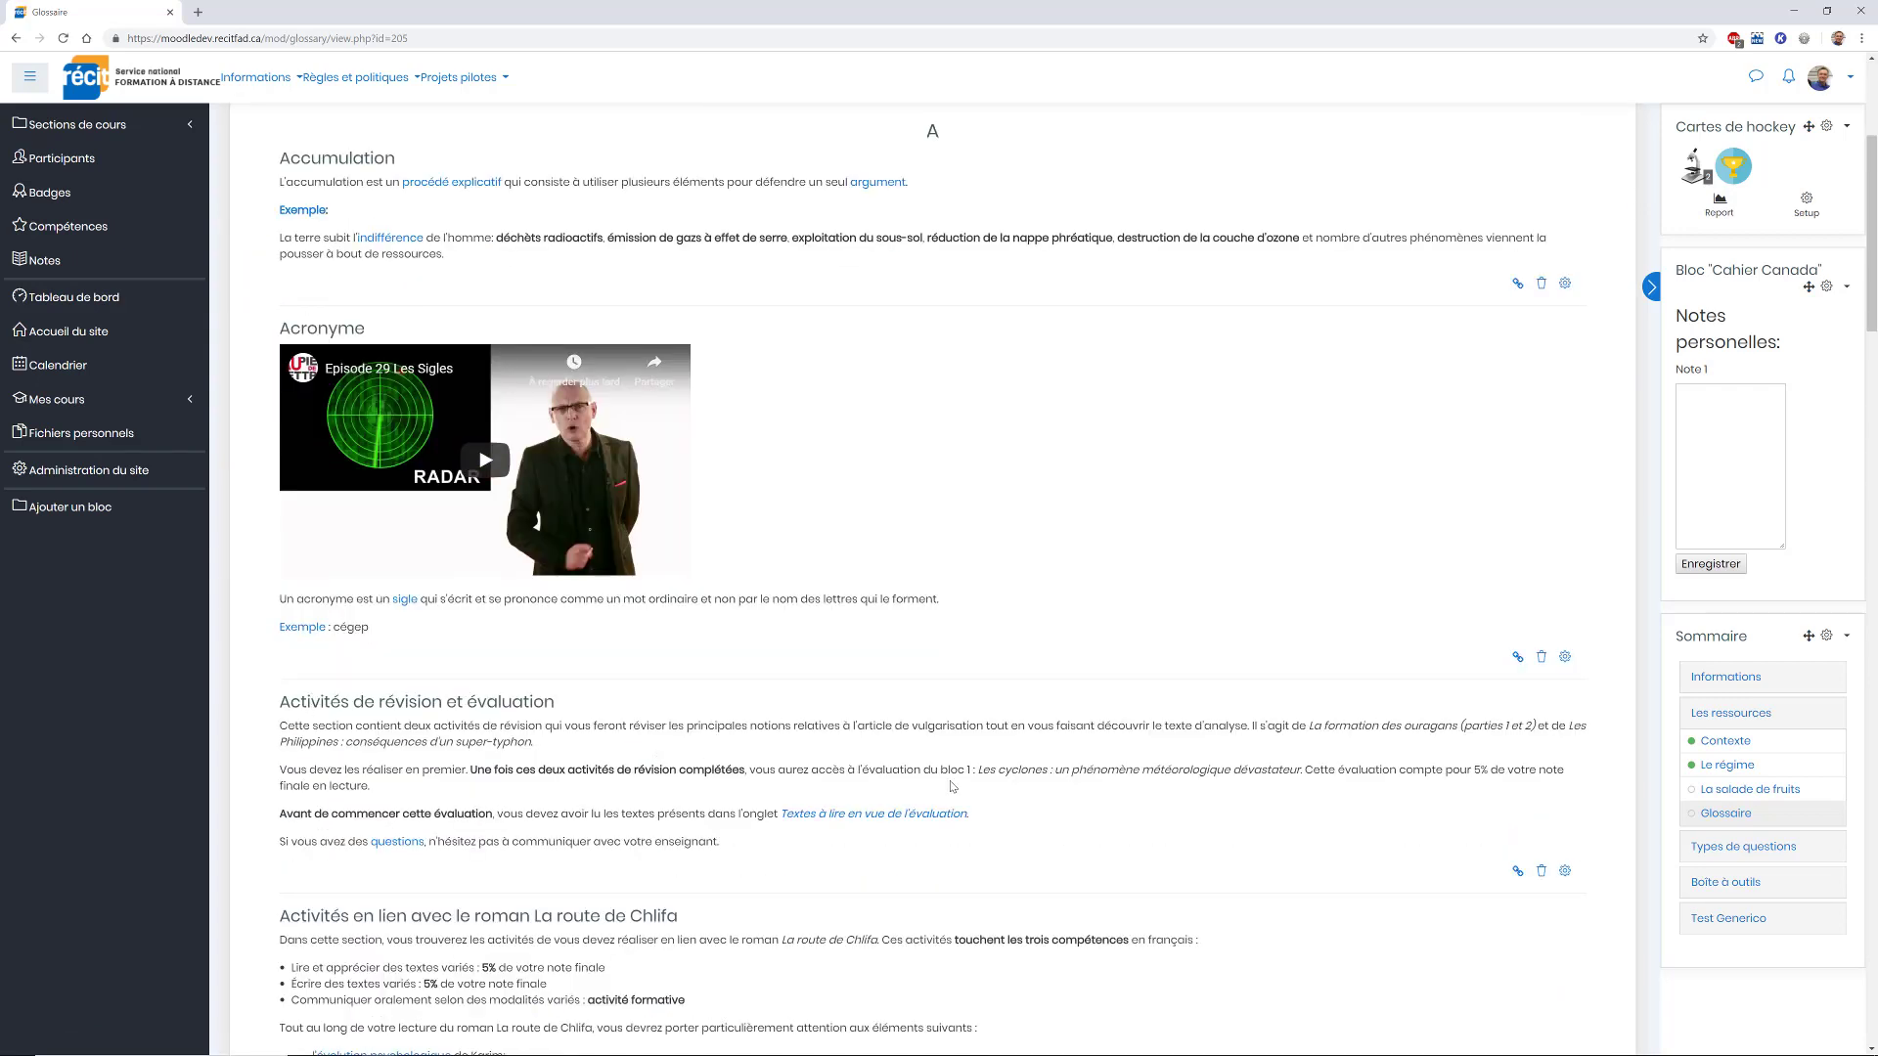
scroll(936, 772, "up", 5)
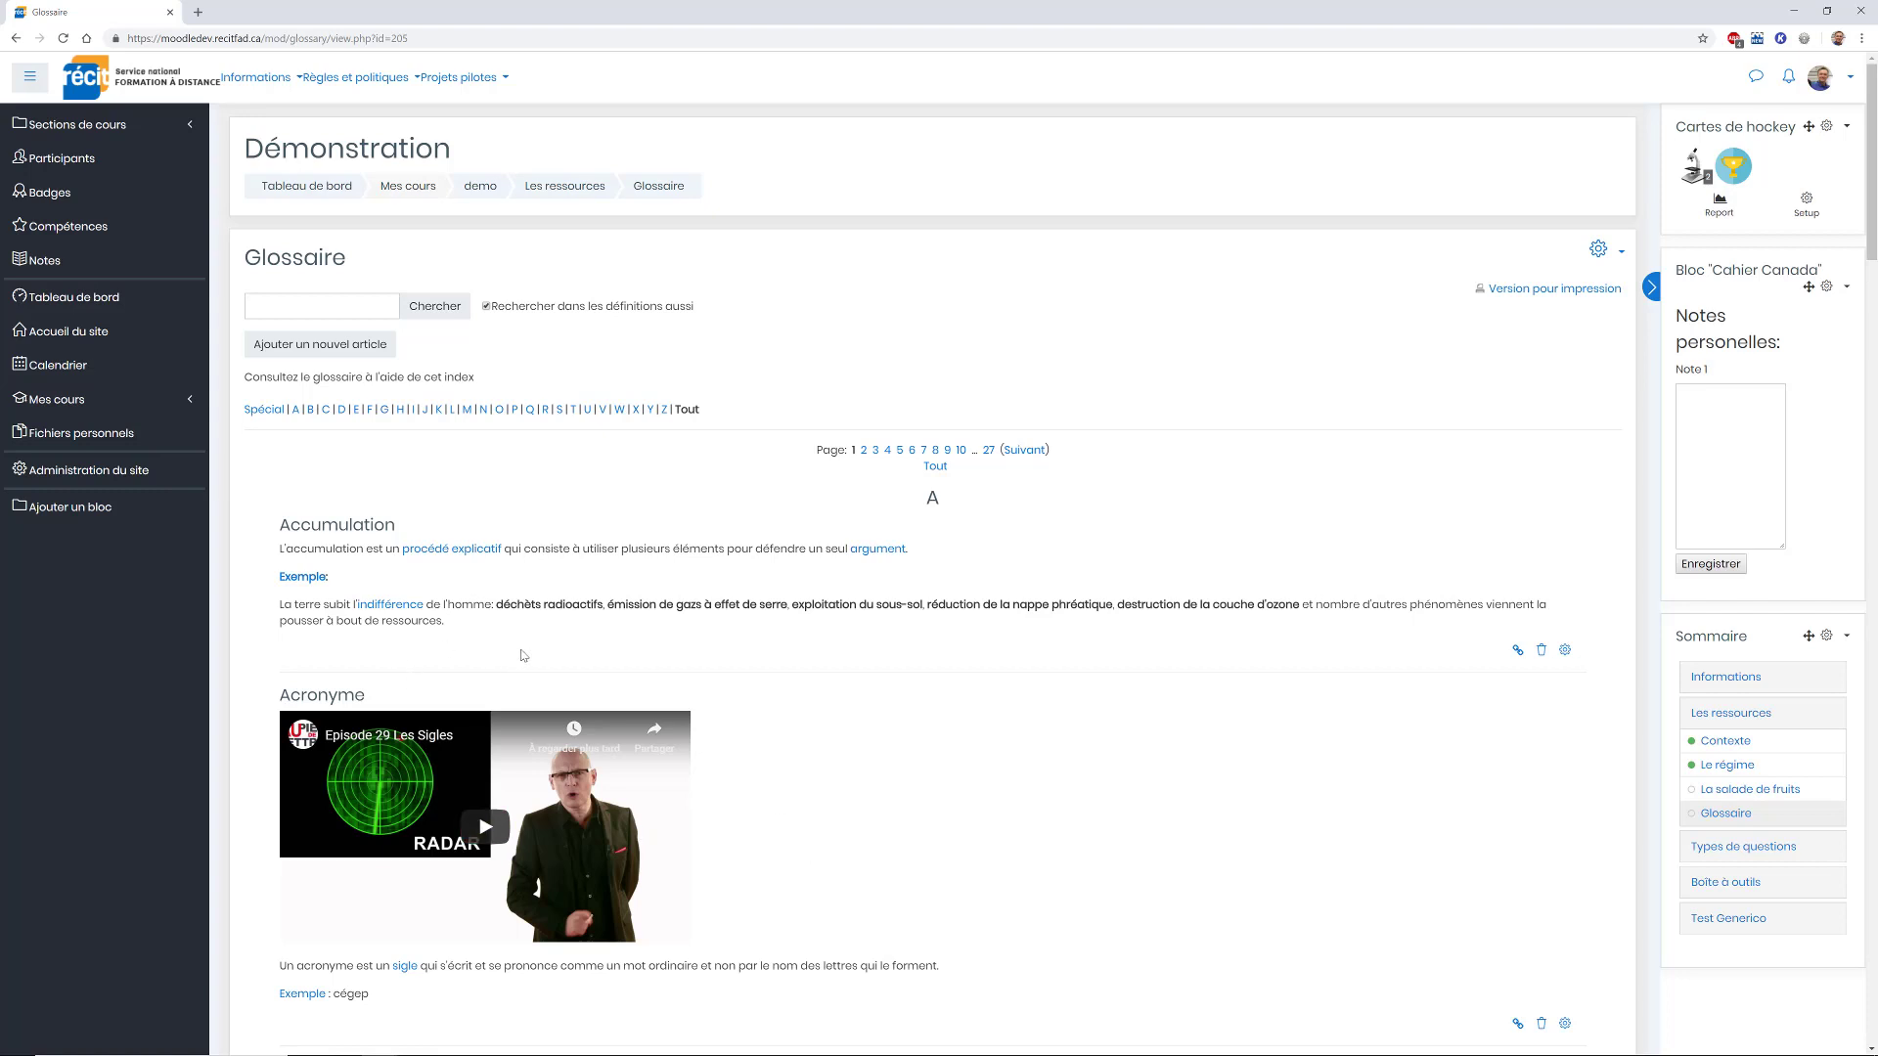
Search the glossary for "colorimètre" and examine the matching entry.
left_click(335, 314)
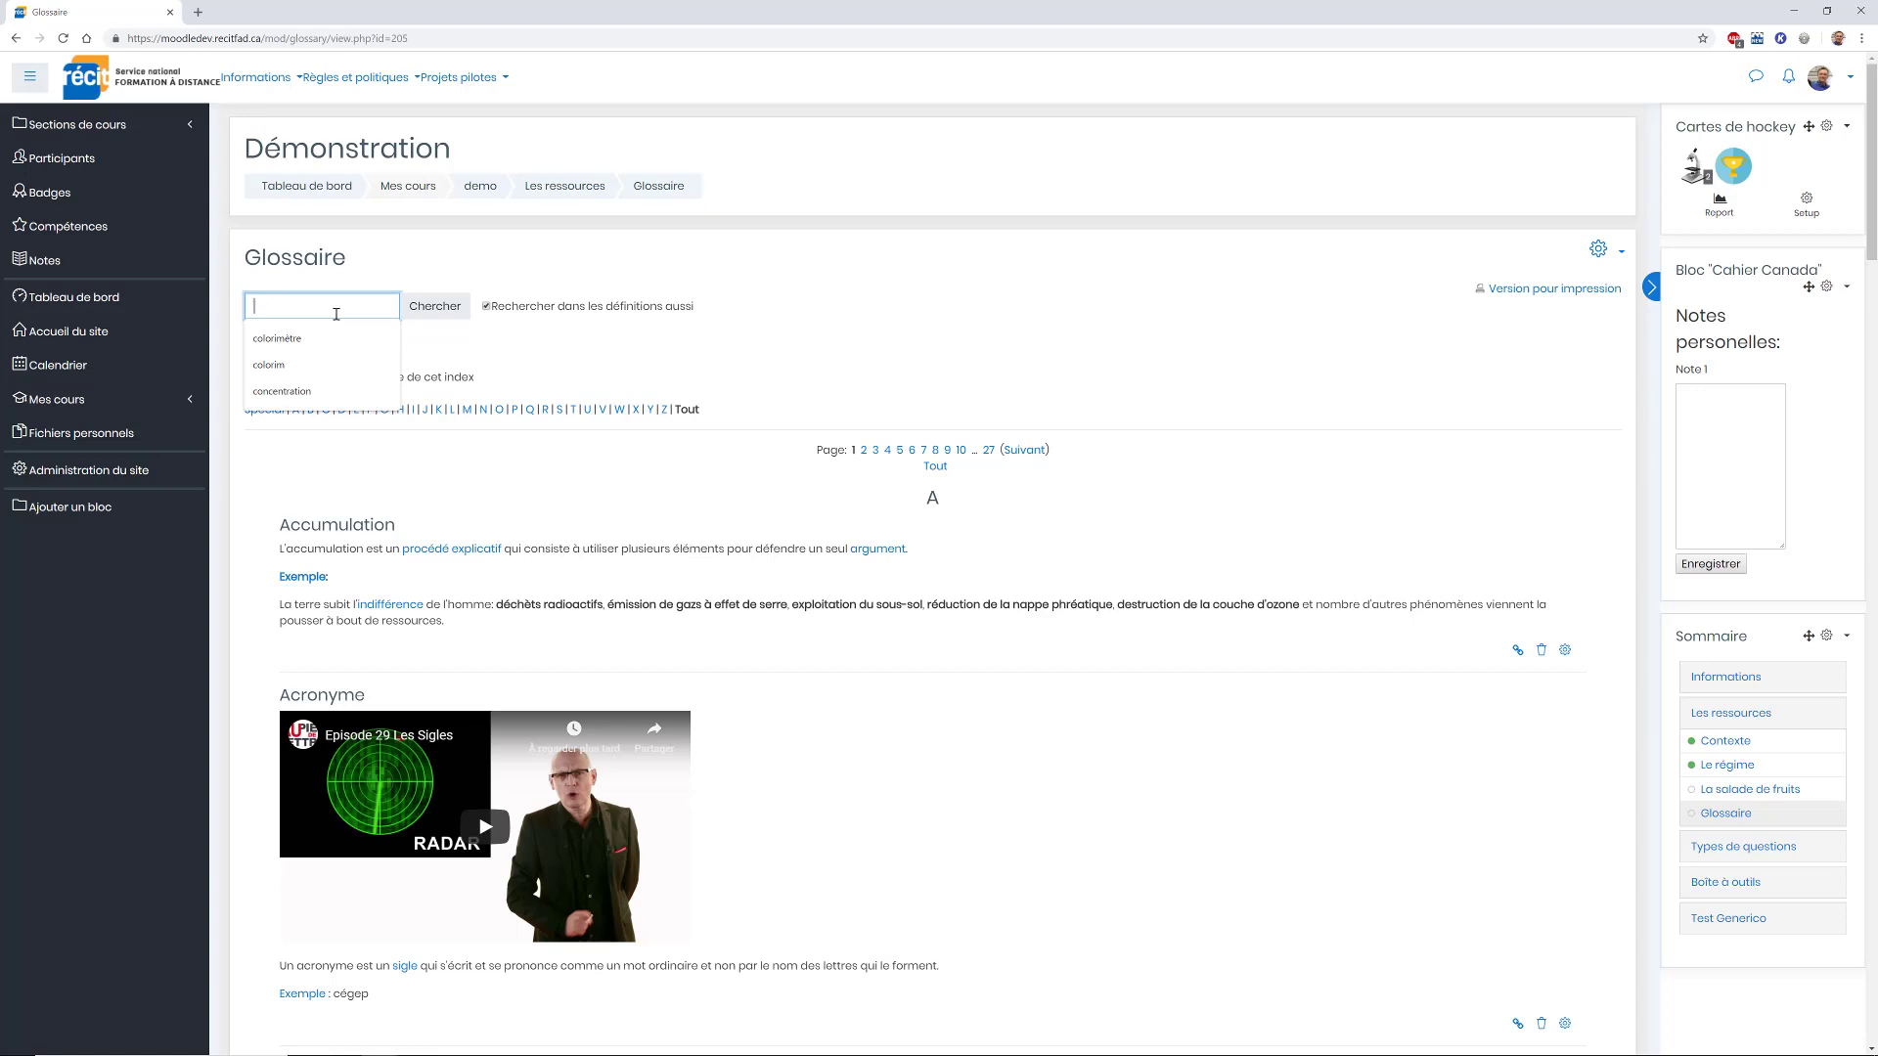
left_click(282, 338)
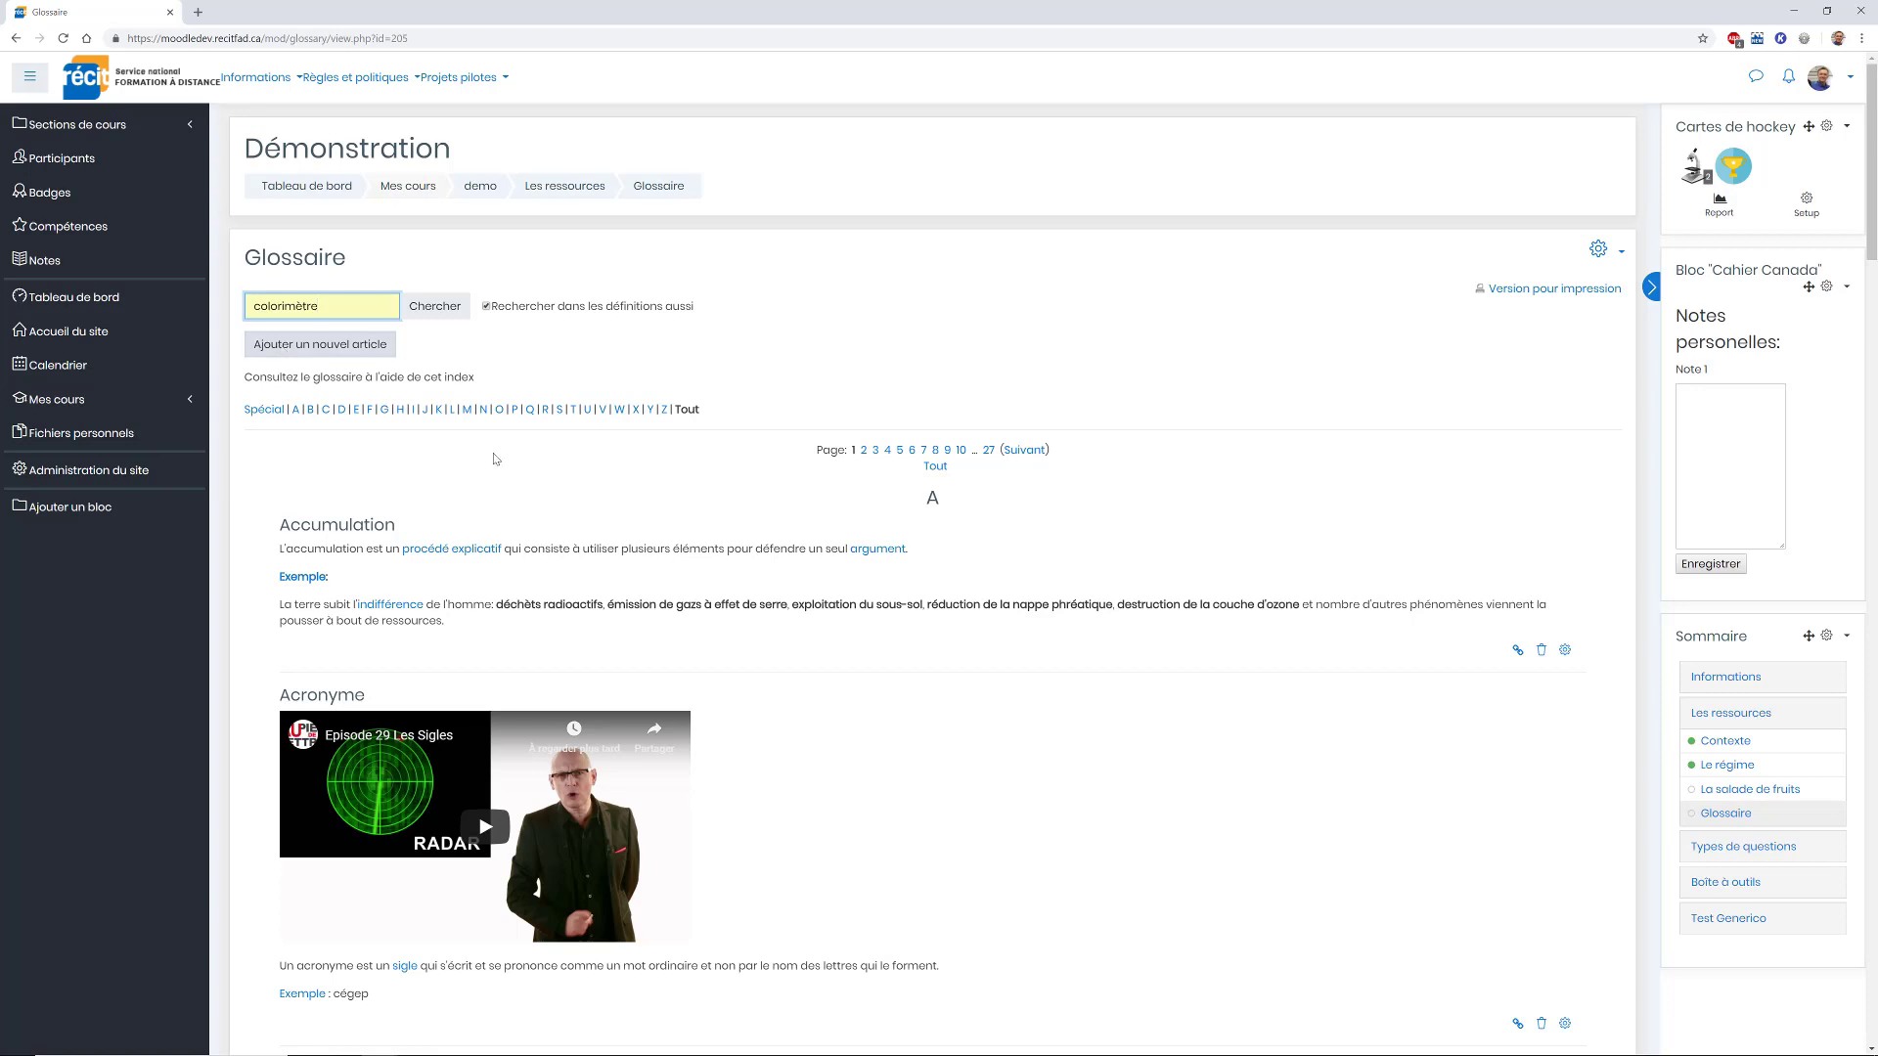
left_click(435, 309)
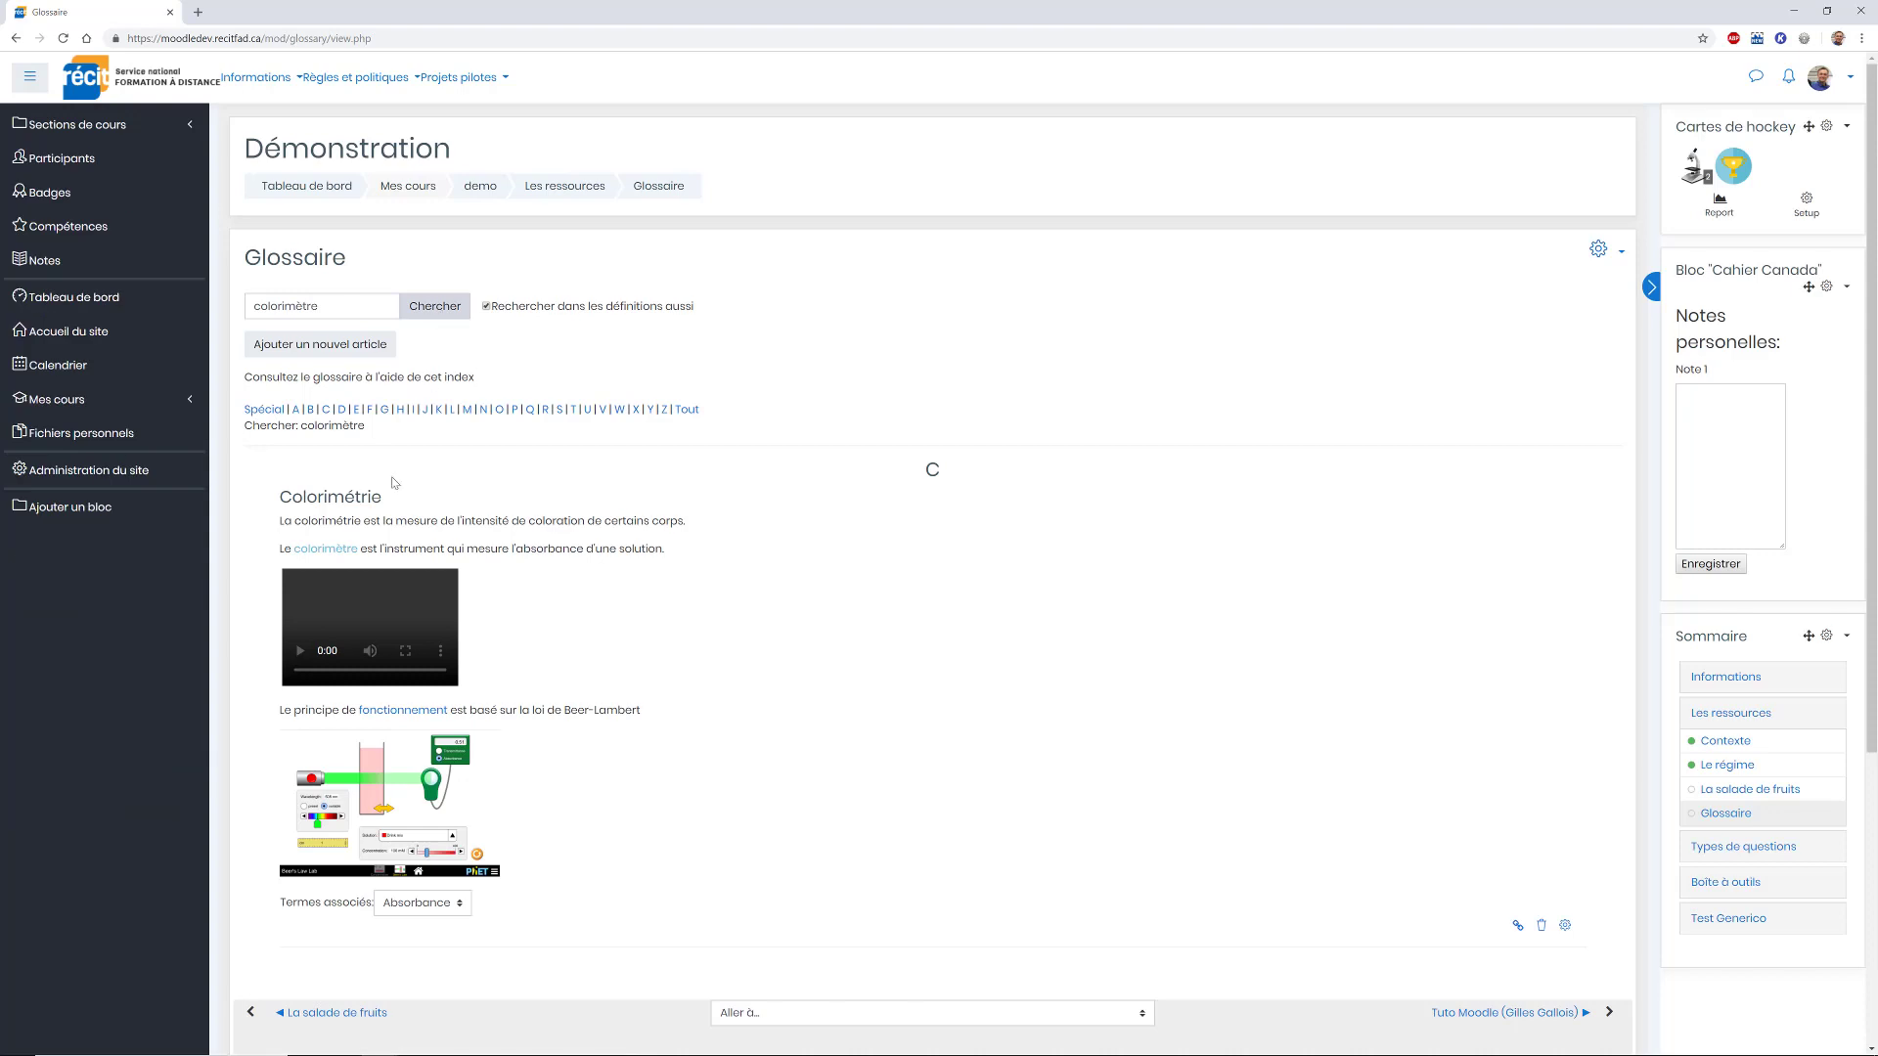
scroll(519, 486, "down", 2)
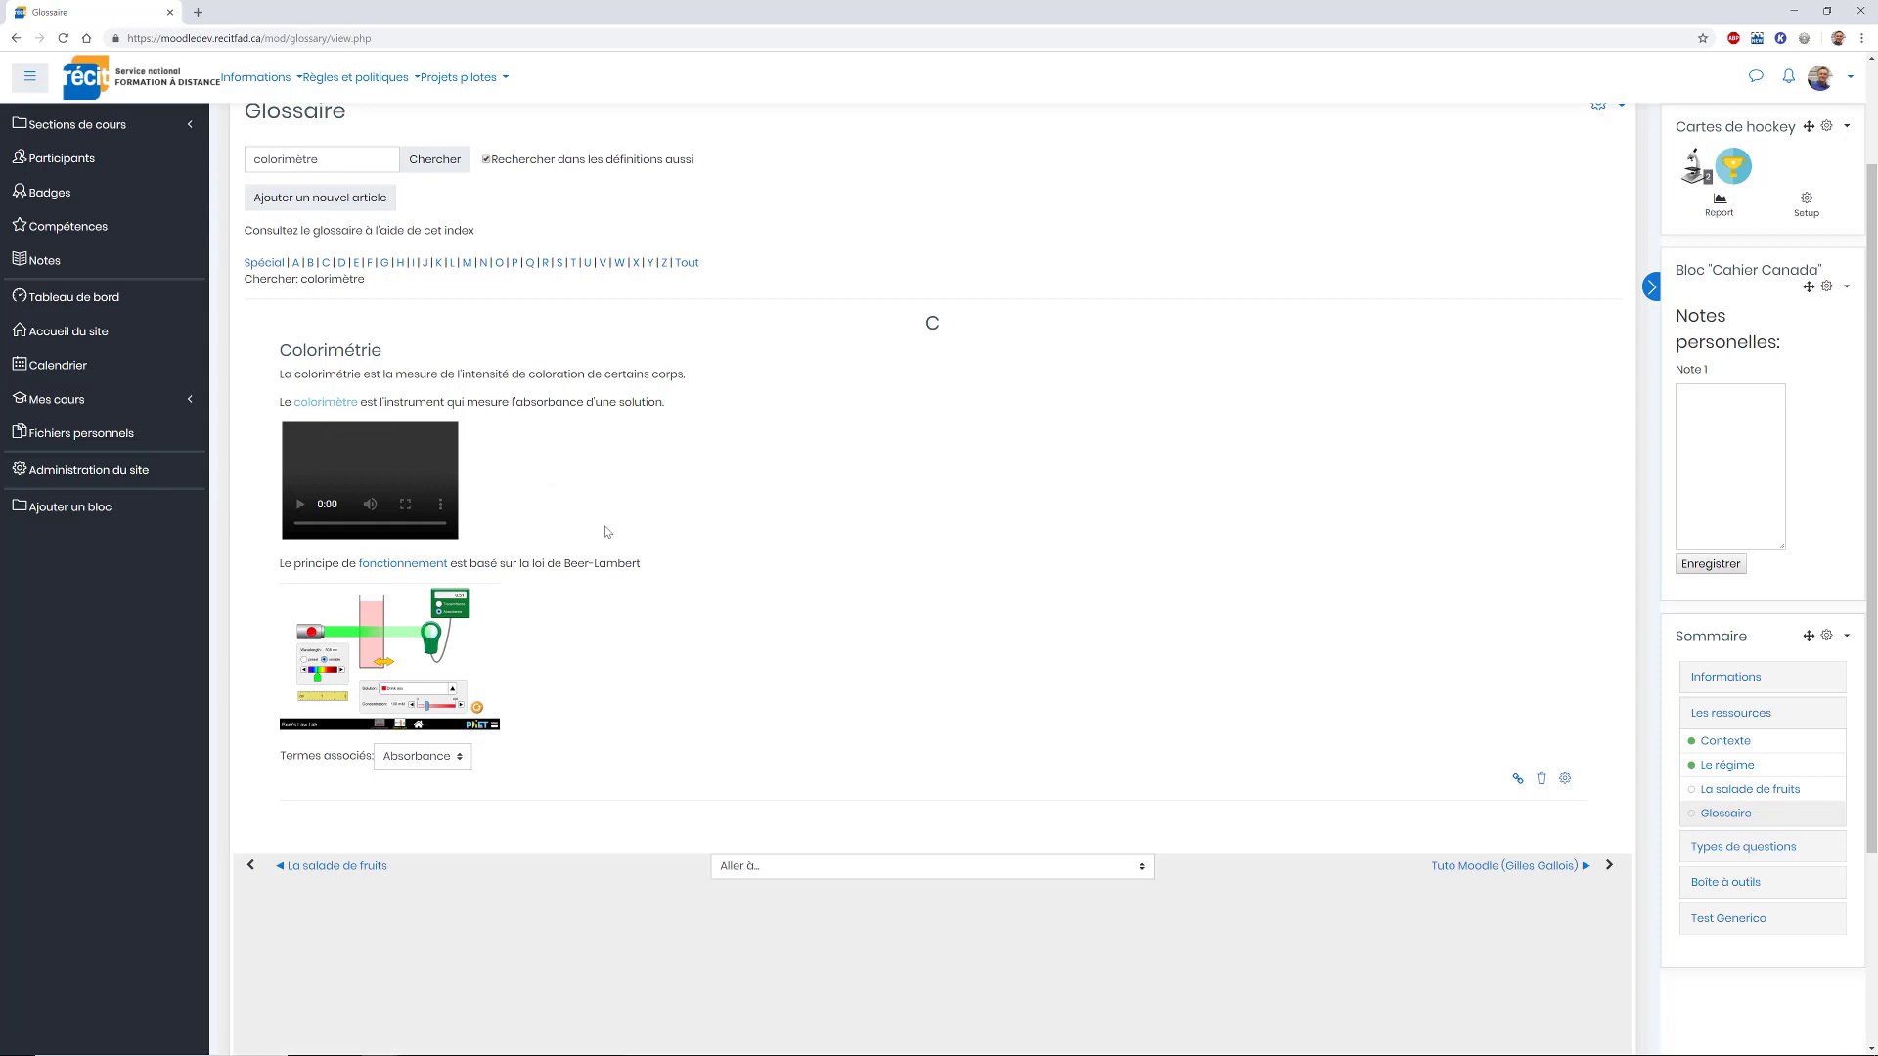
Follow the colorimètre link in the entry, go up to the Boîte à outils section and open its Colorimètre activity.
left_click(330, 409)
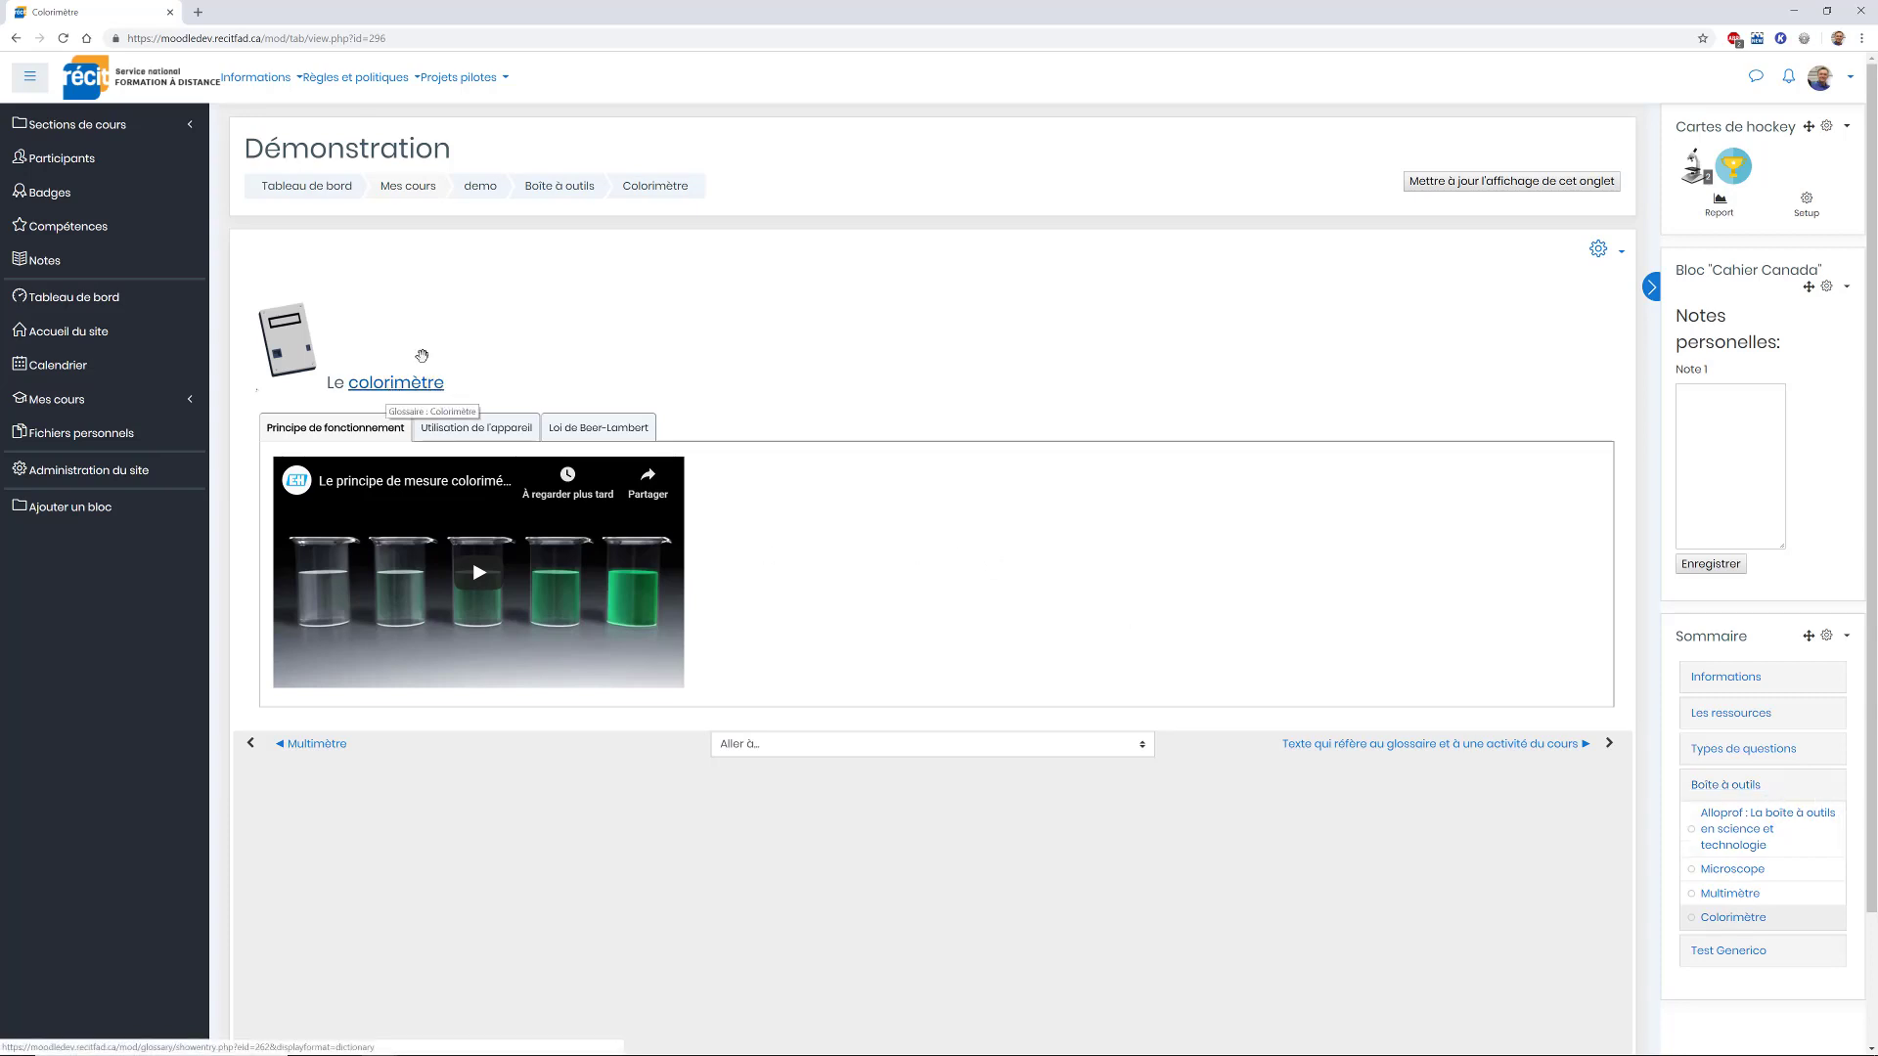
left_click(549, 185)
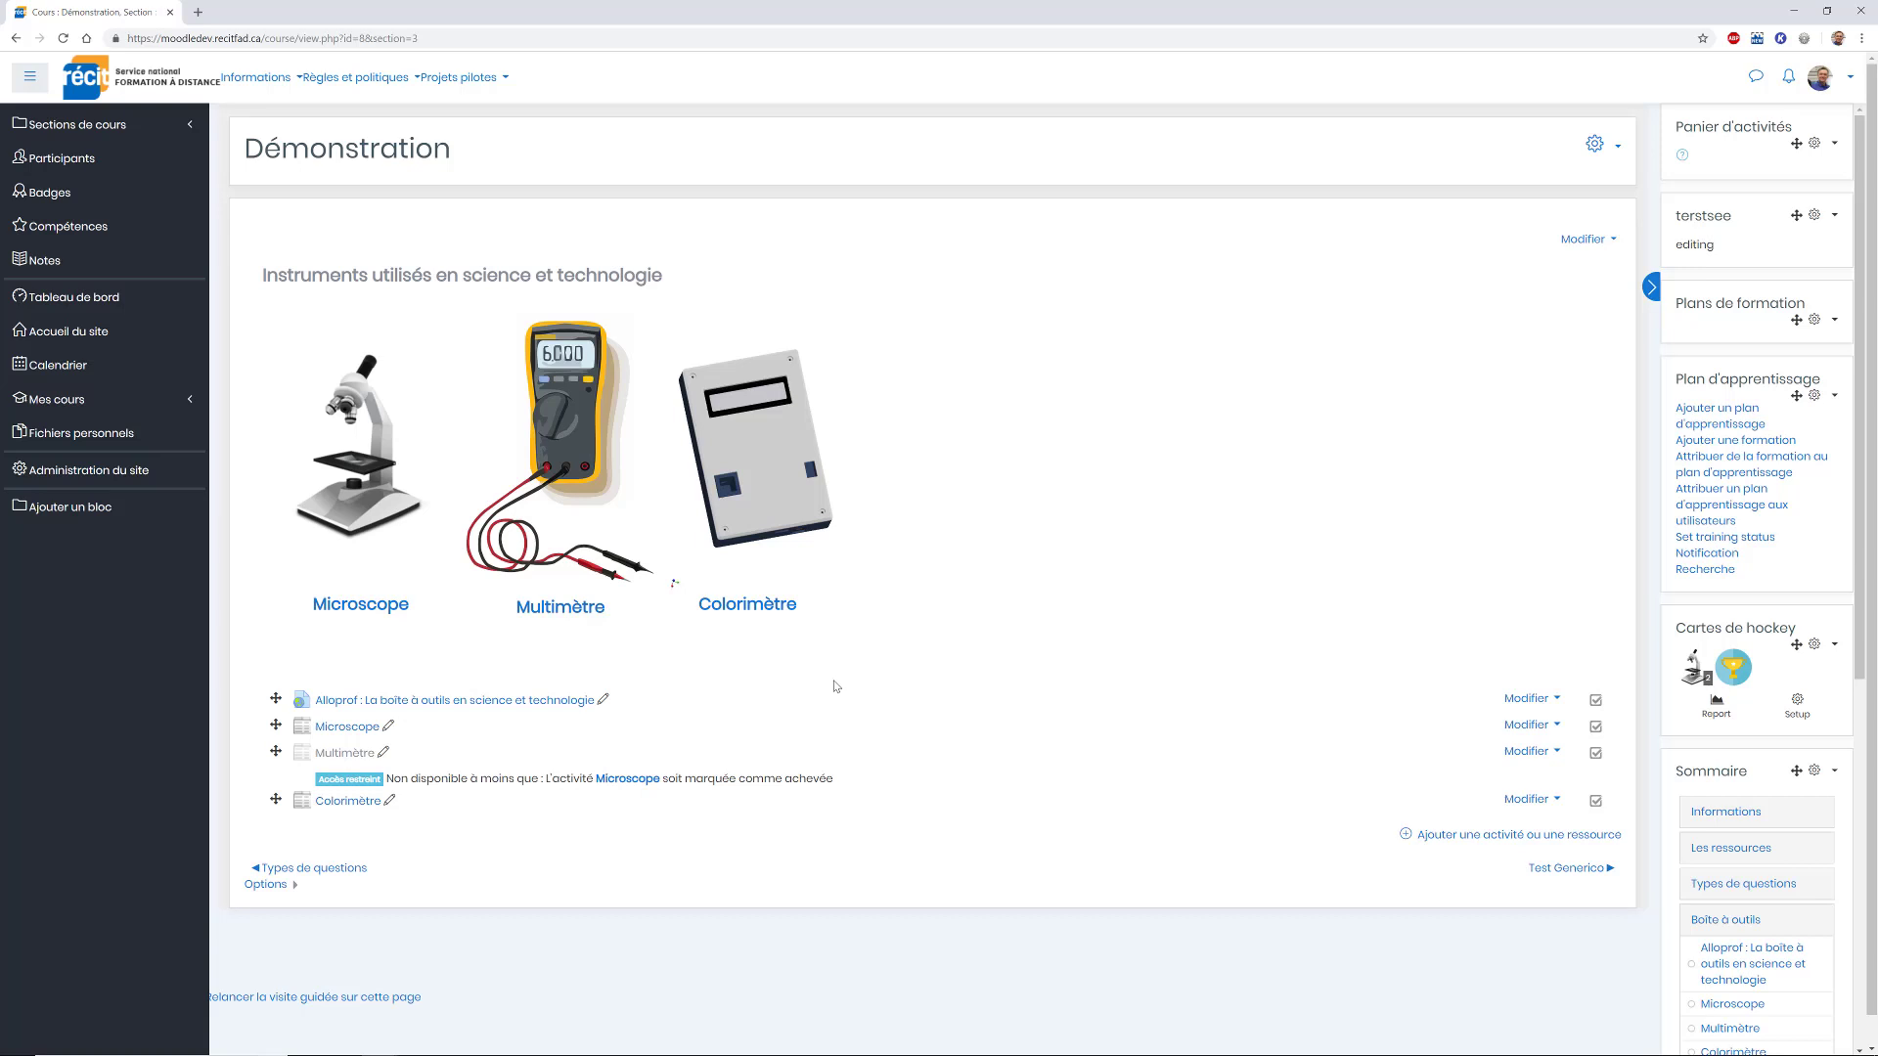
left_click(764, 617)
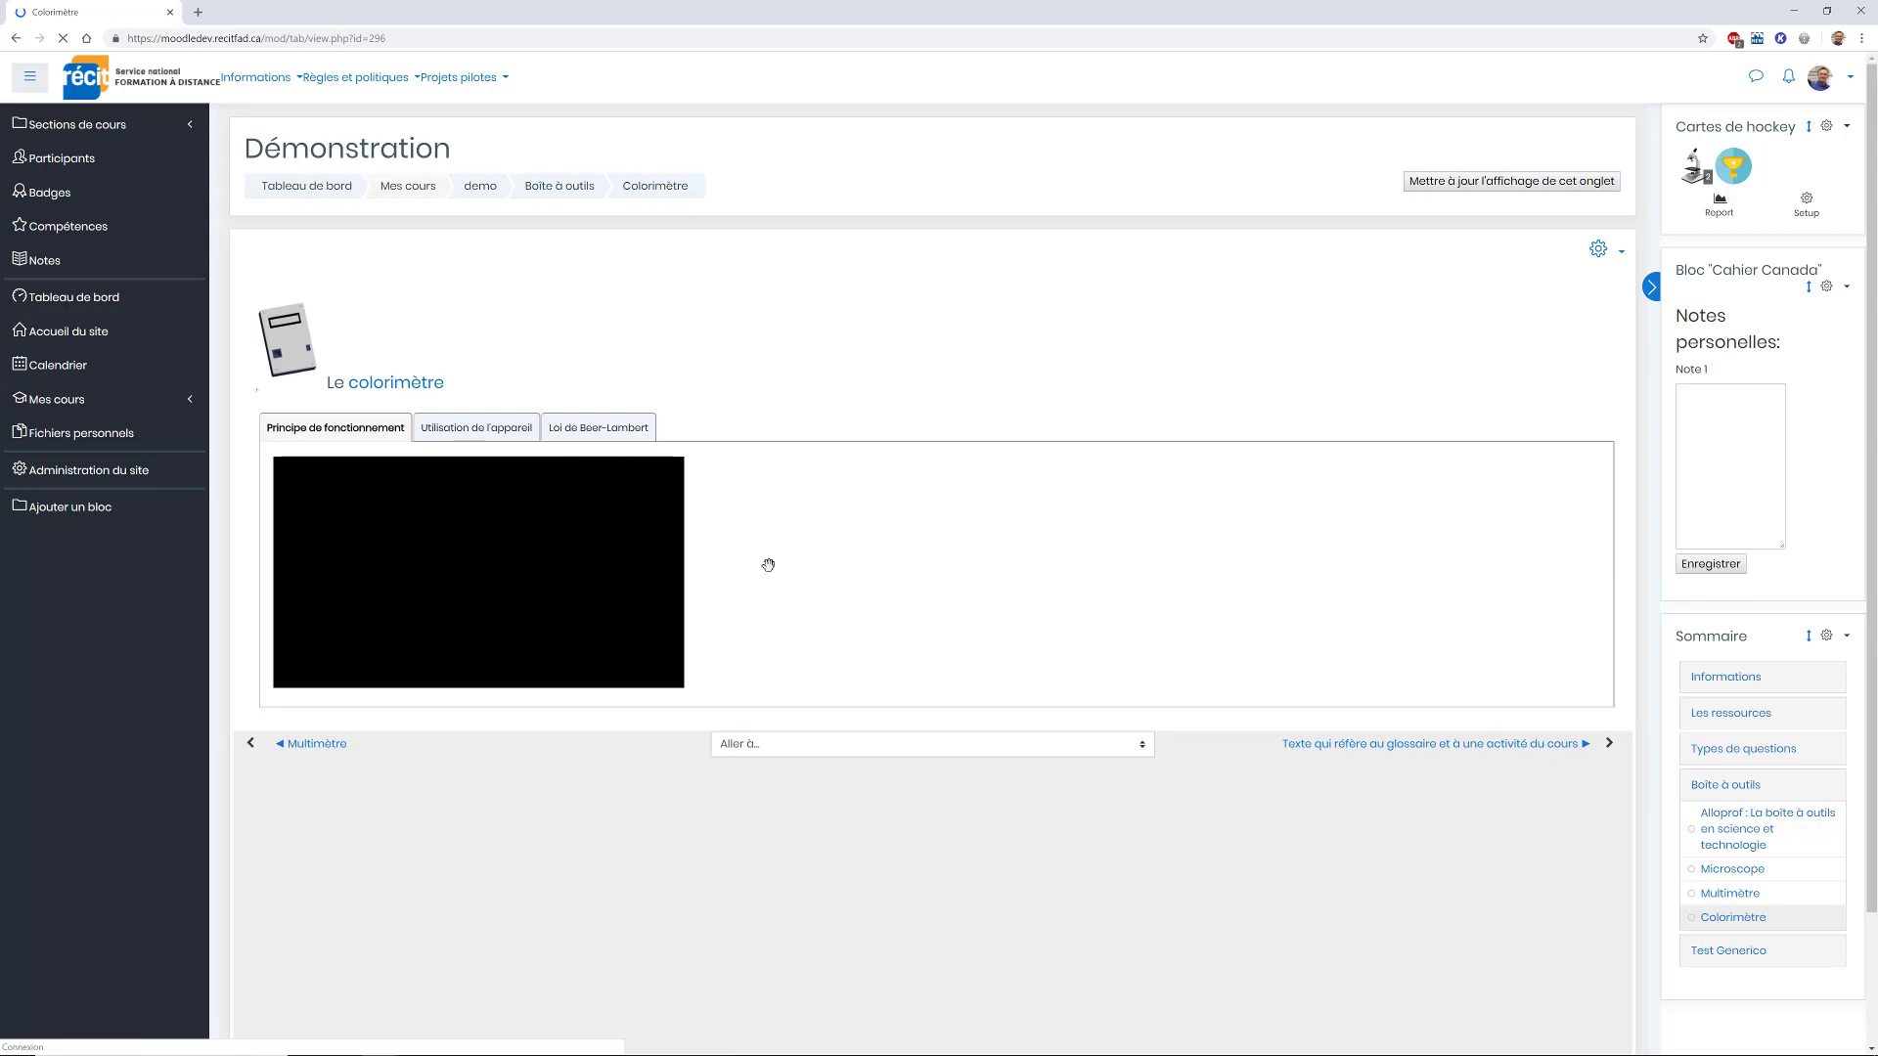
Show the Utilisation de l'appareil text, view the glossary definition linked to "absorbance" and close it.
left_click(443, 432)
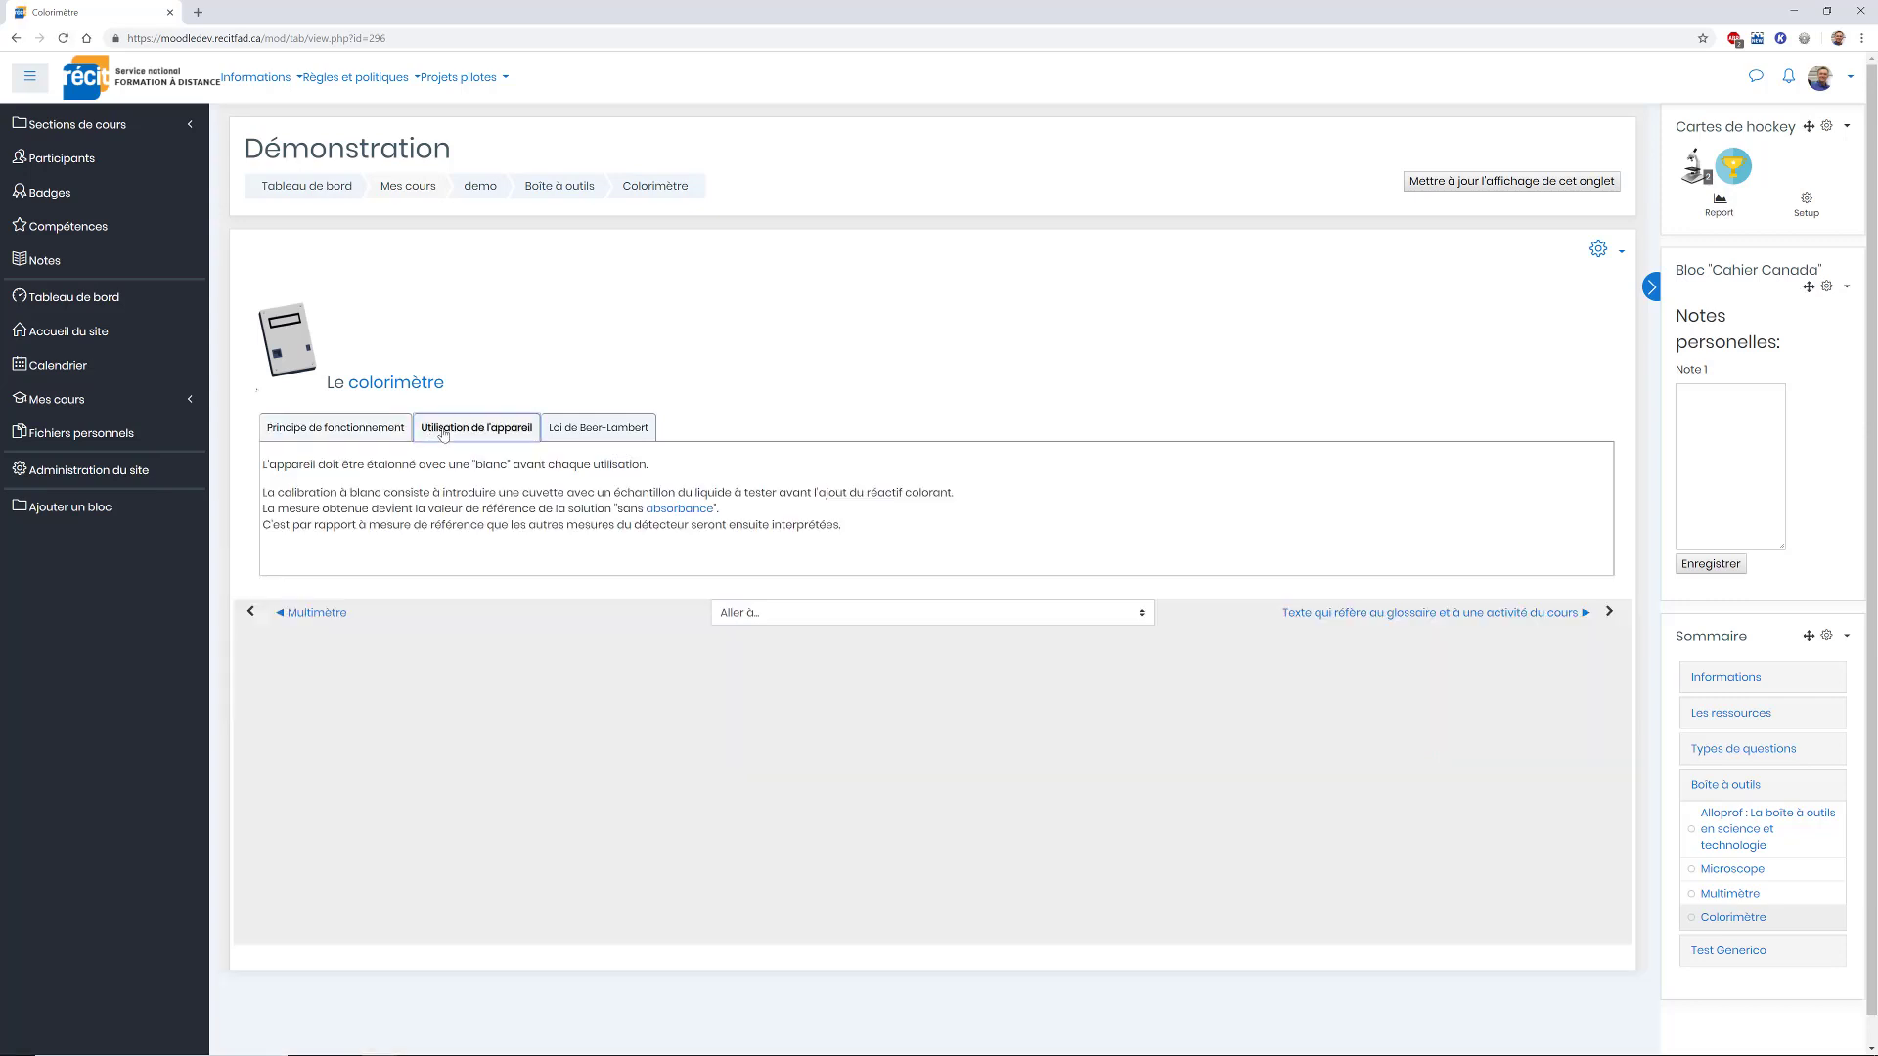
left_click(677, 511)
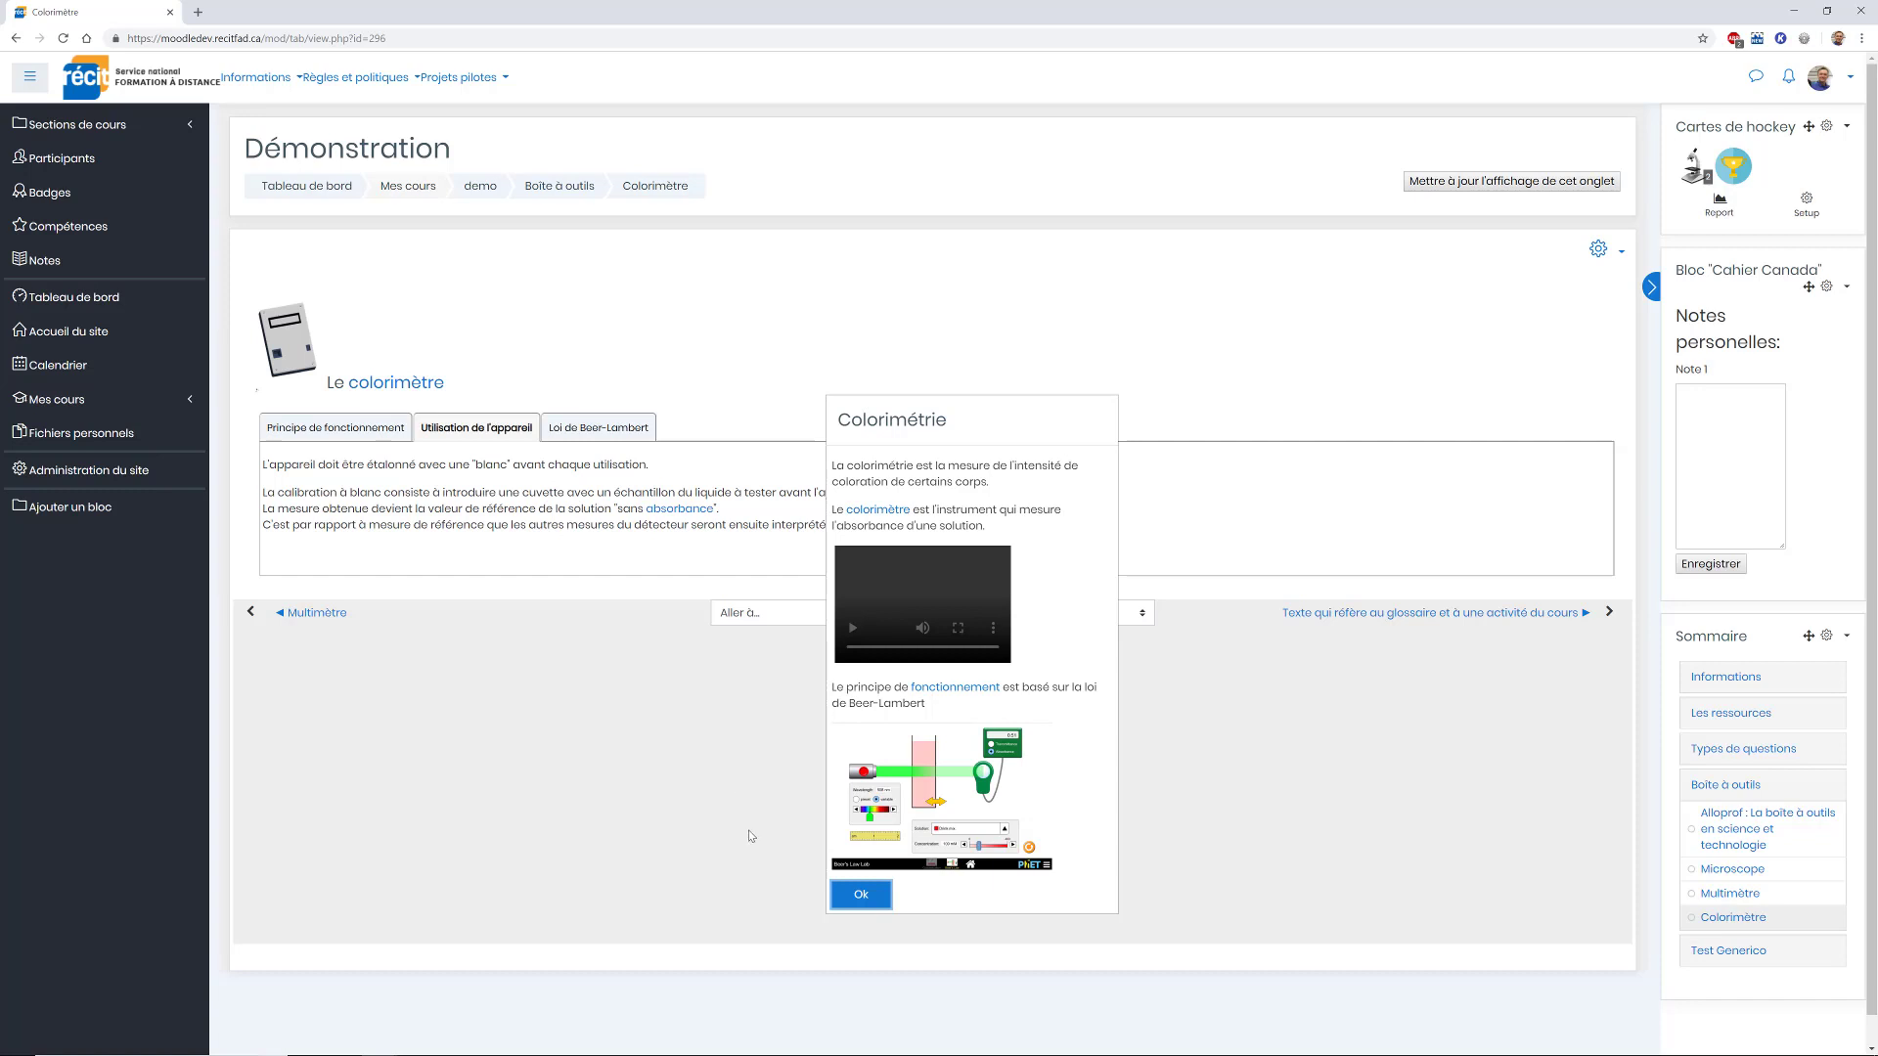
left_click(847, 904)
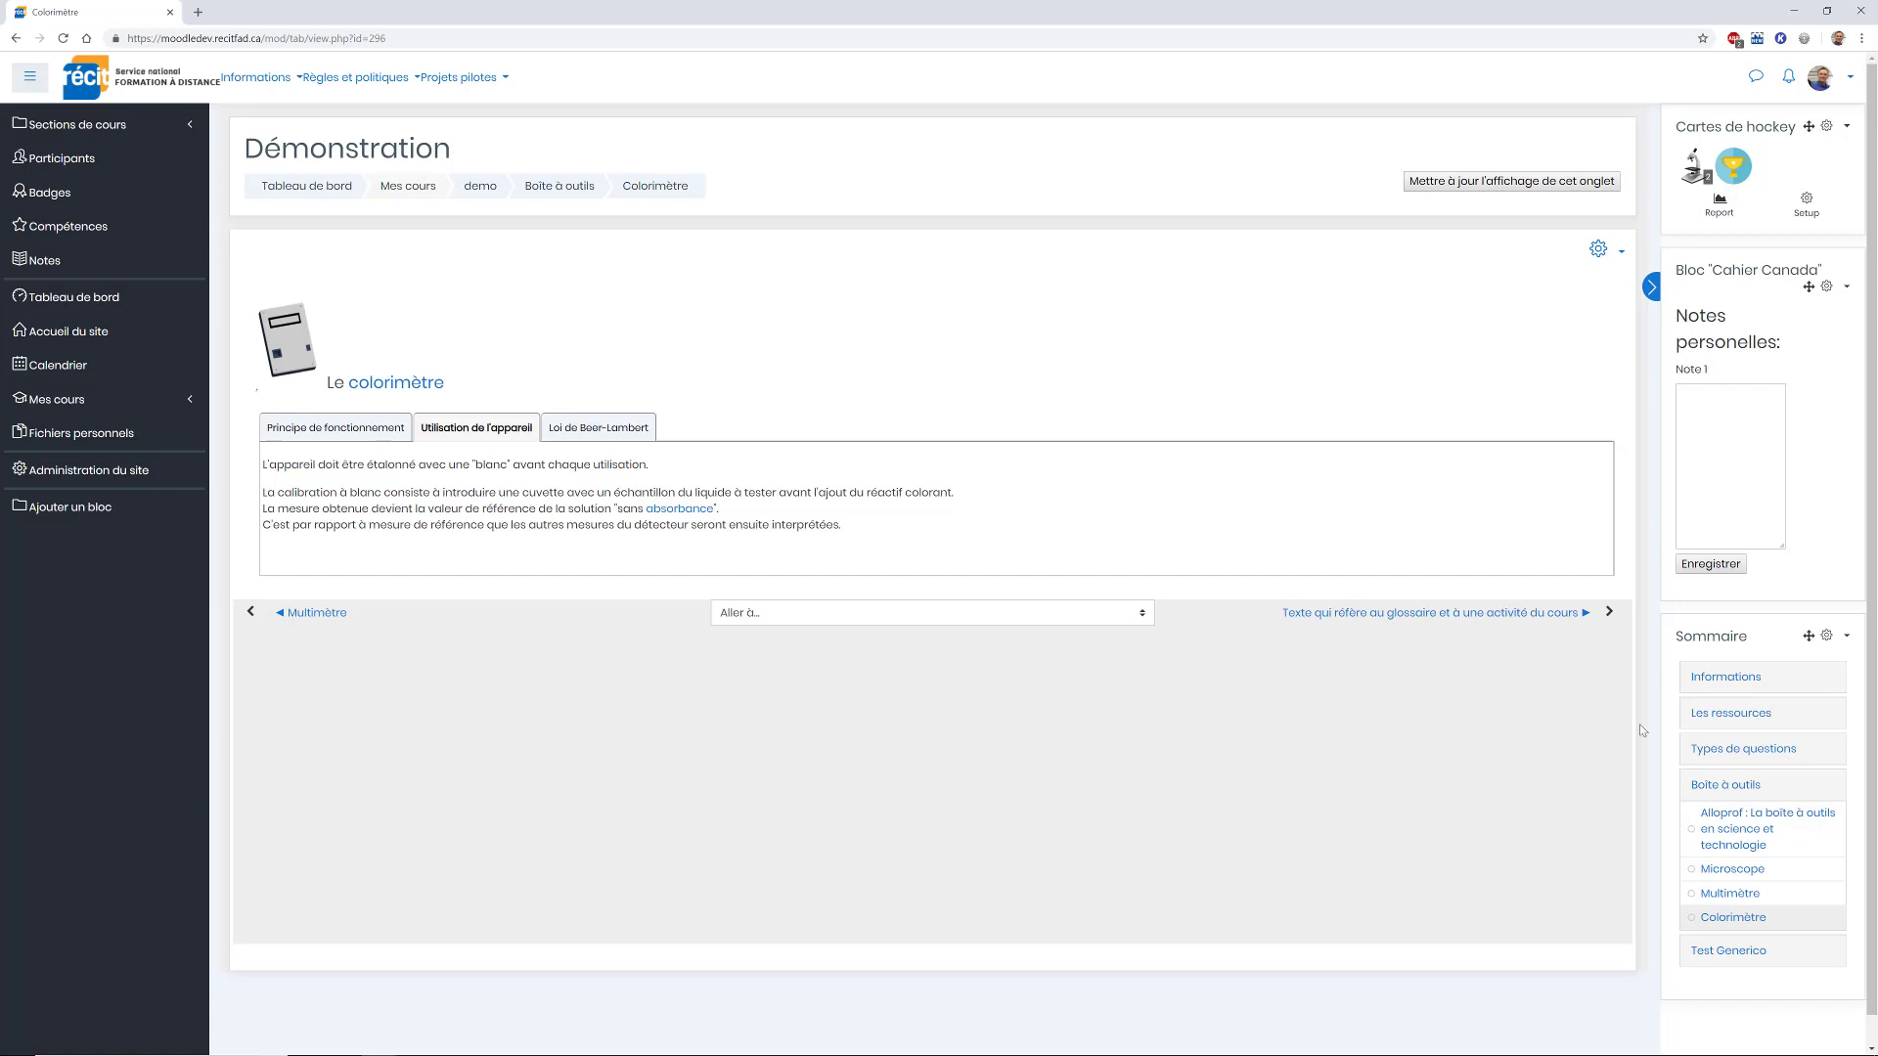
Start a new article in the Les ressources glossary and fill its definition with the text on absorbance and the Beer-Lambert law.
left_click(1698, 716)
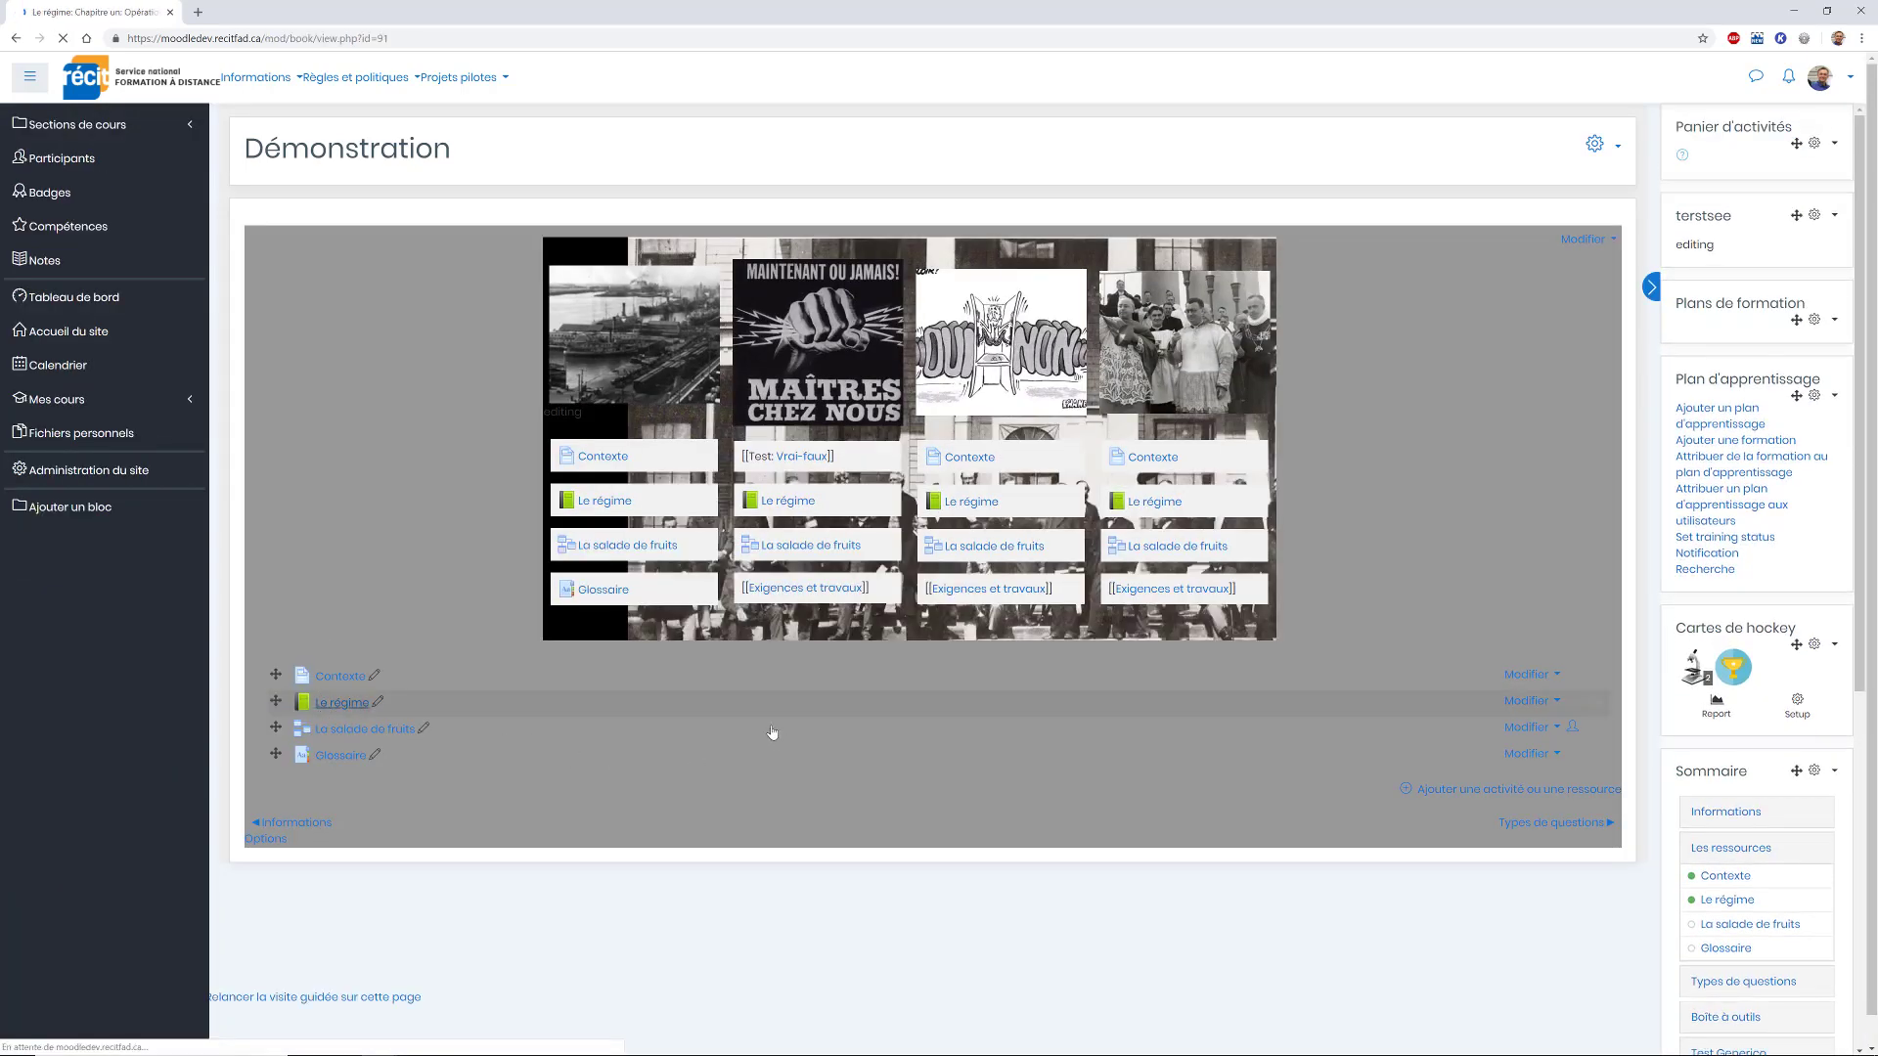
left_click(364, 758)
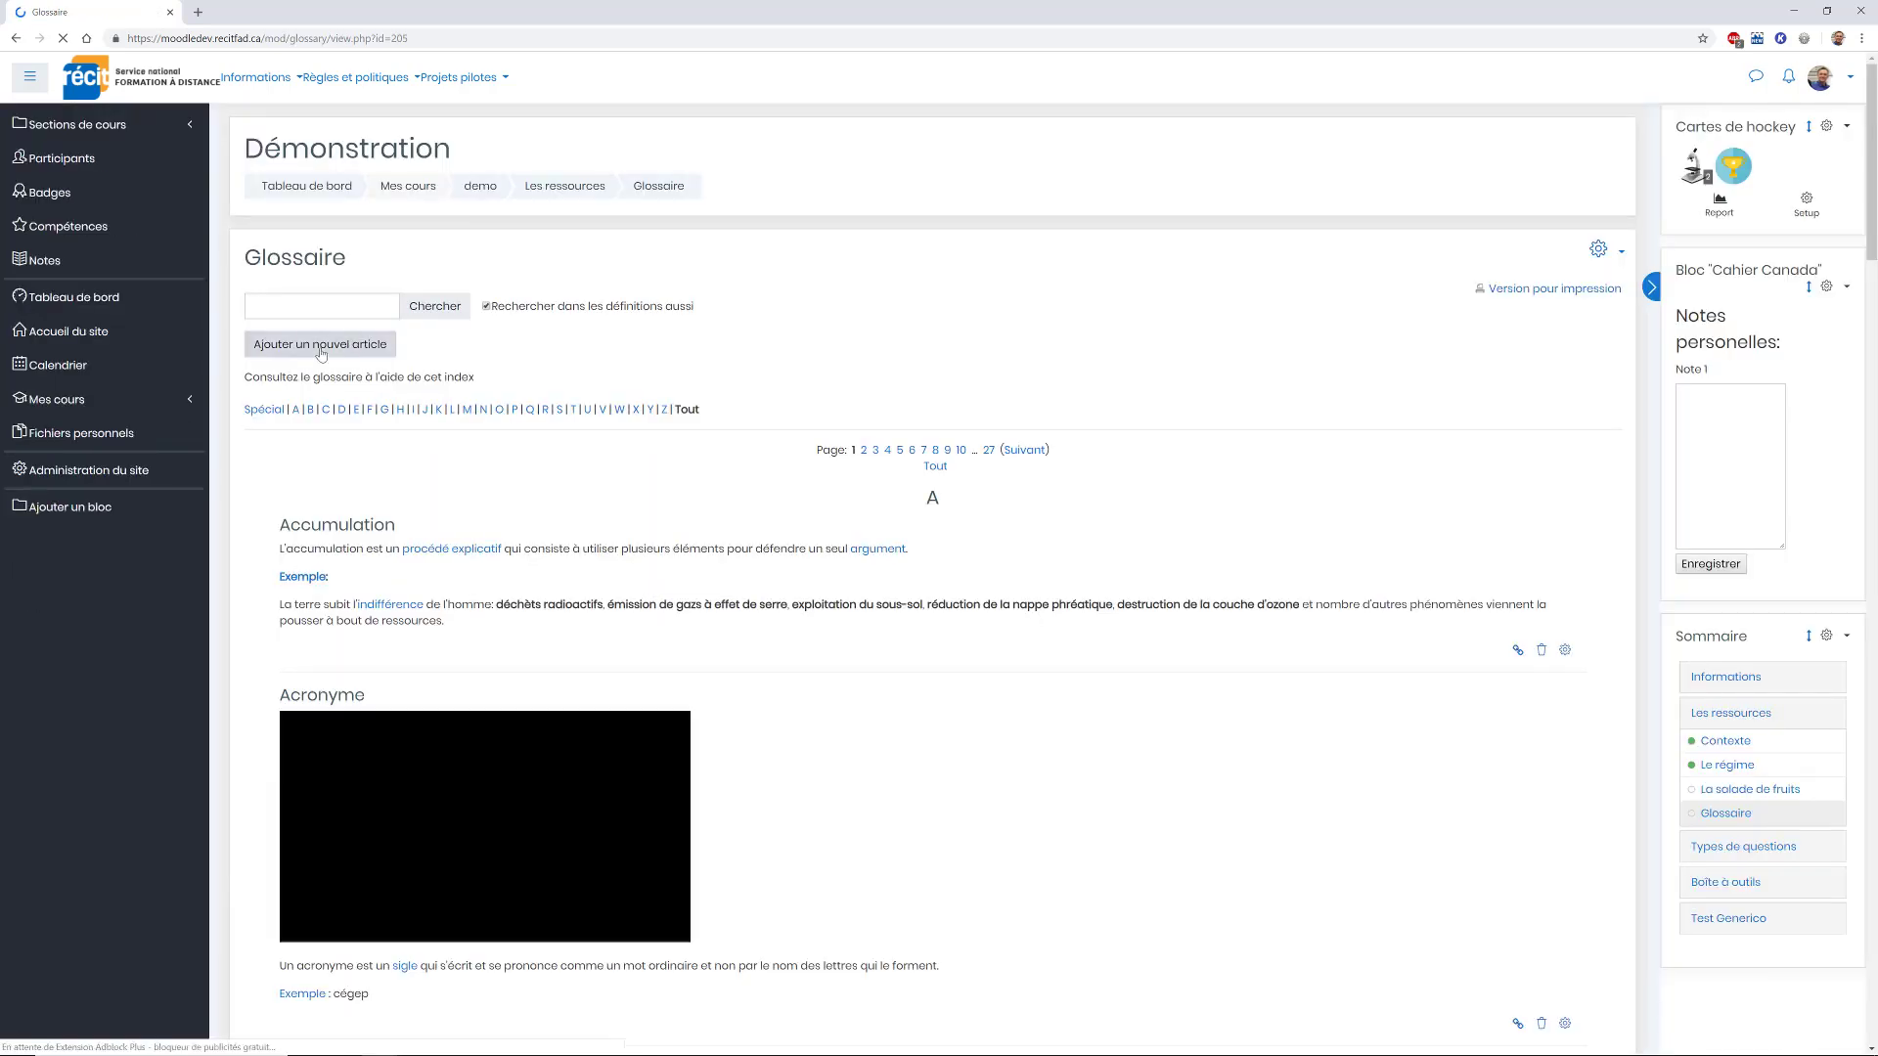
left_click(320, 346)
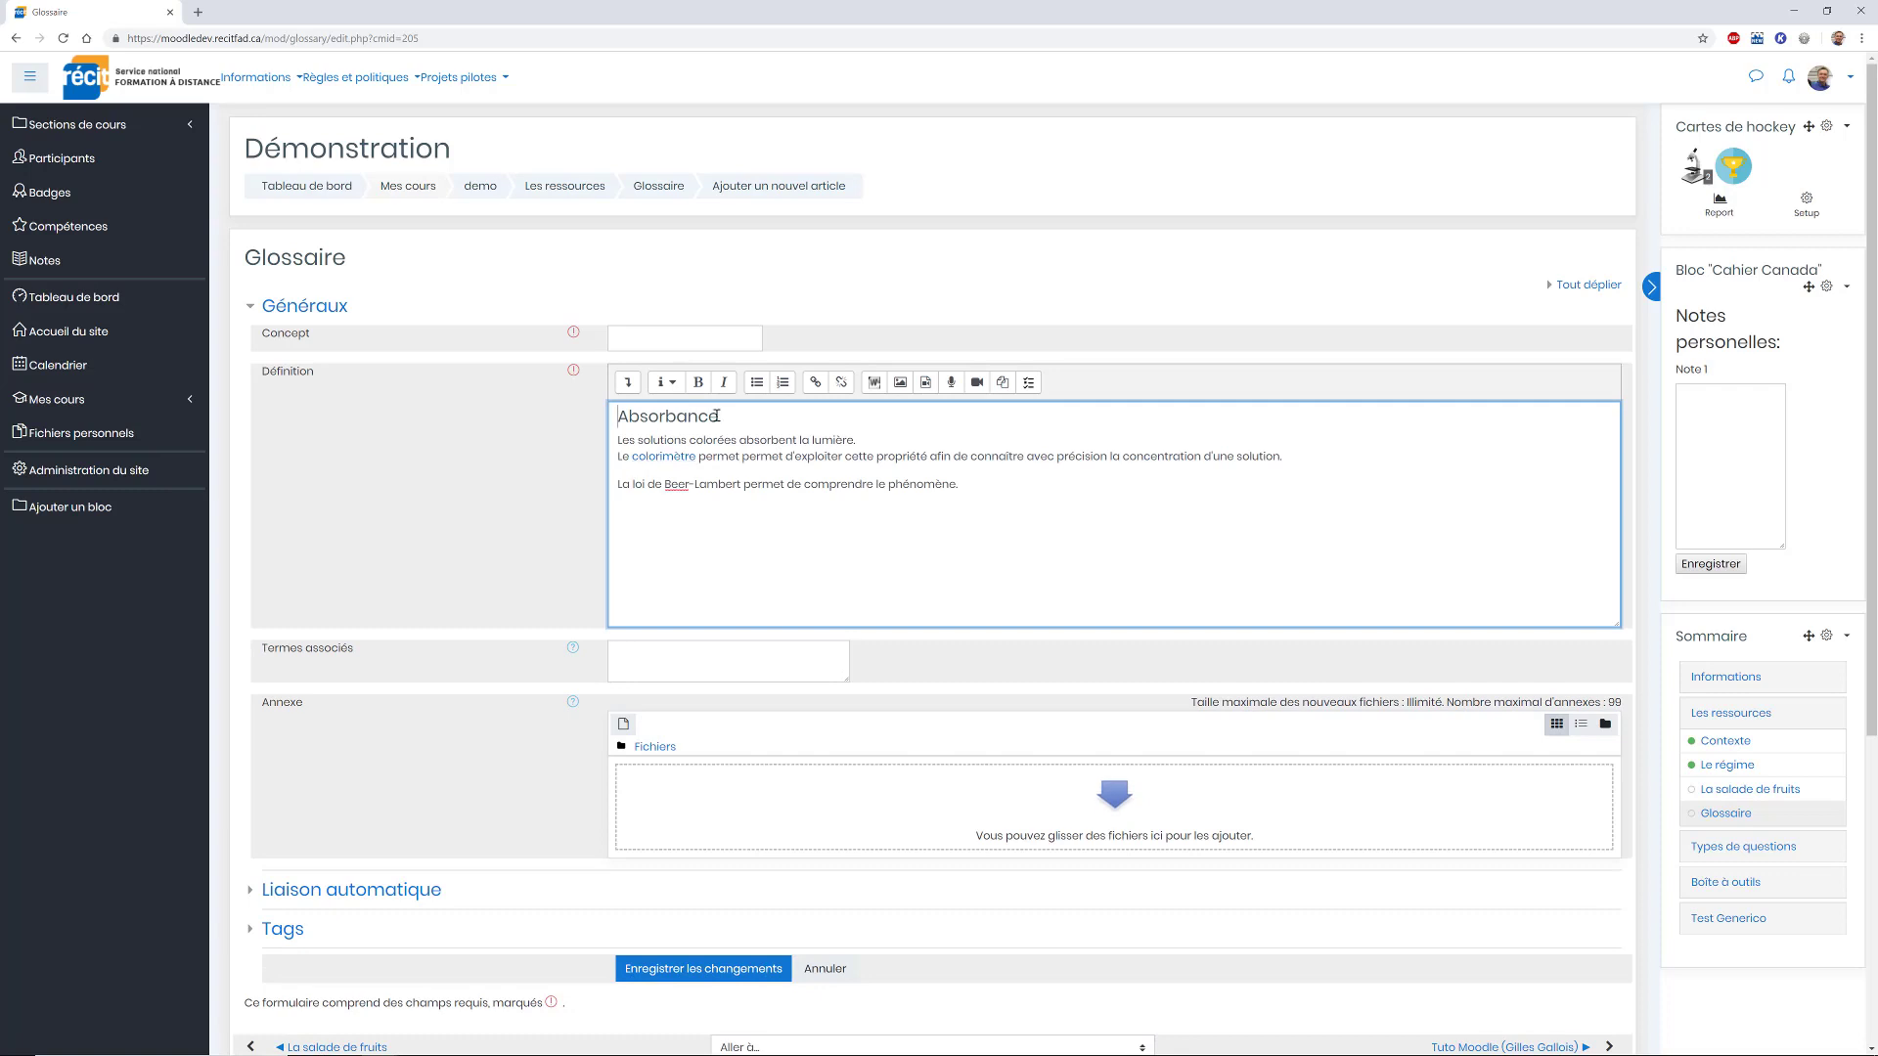
Move the heading "Absorbance" from the definition into the Concept field and remove the empty line it leaves.
double_click(688, 416)
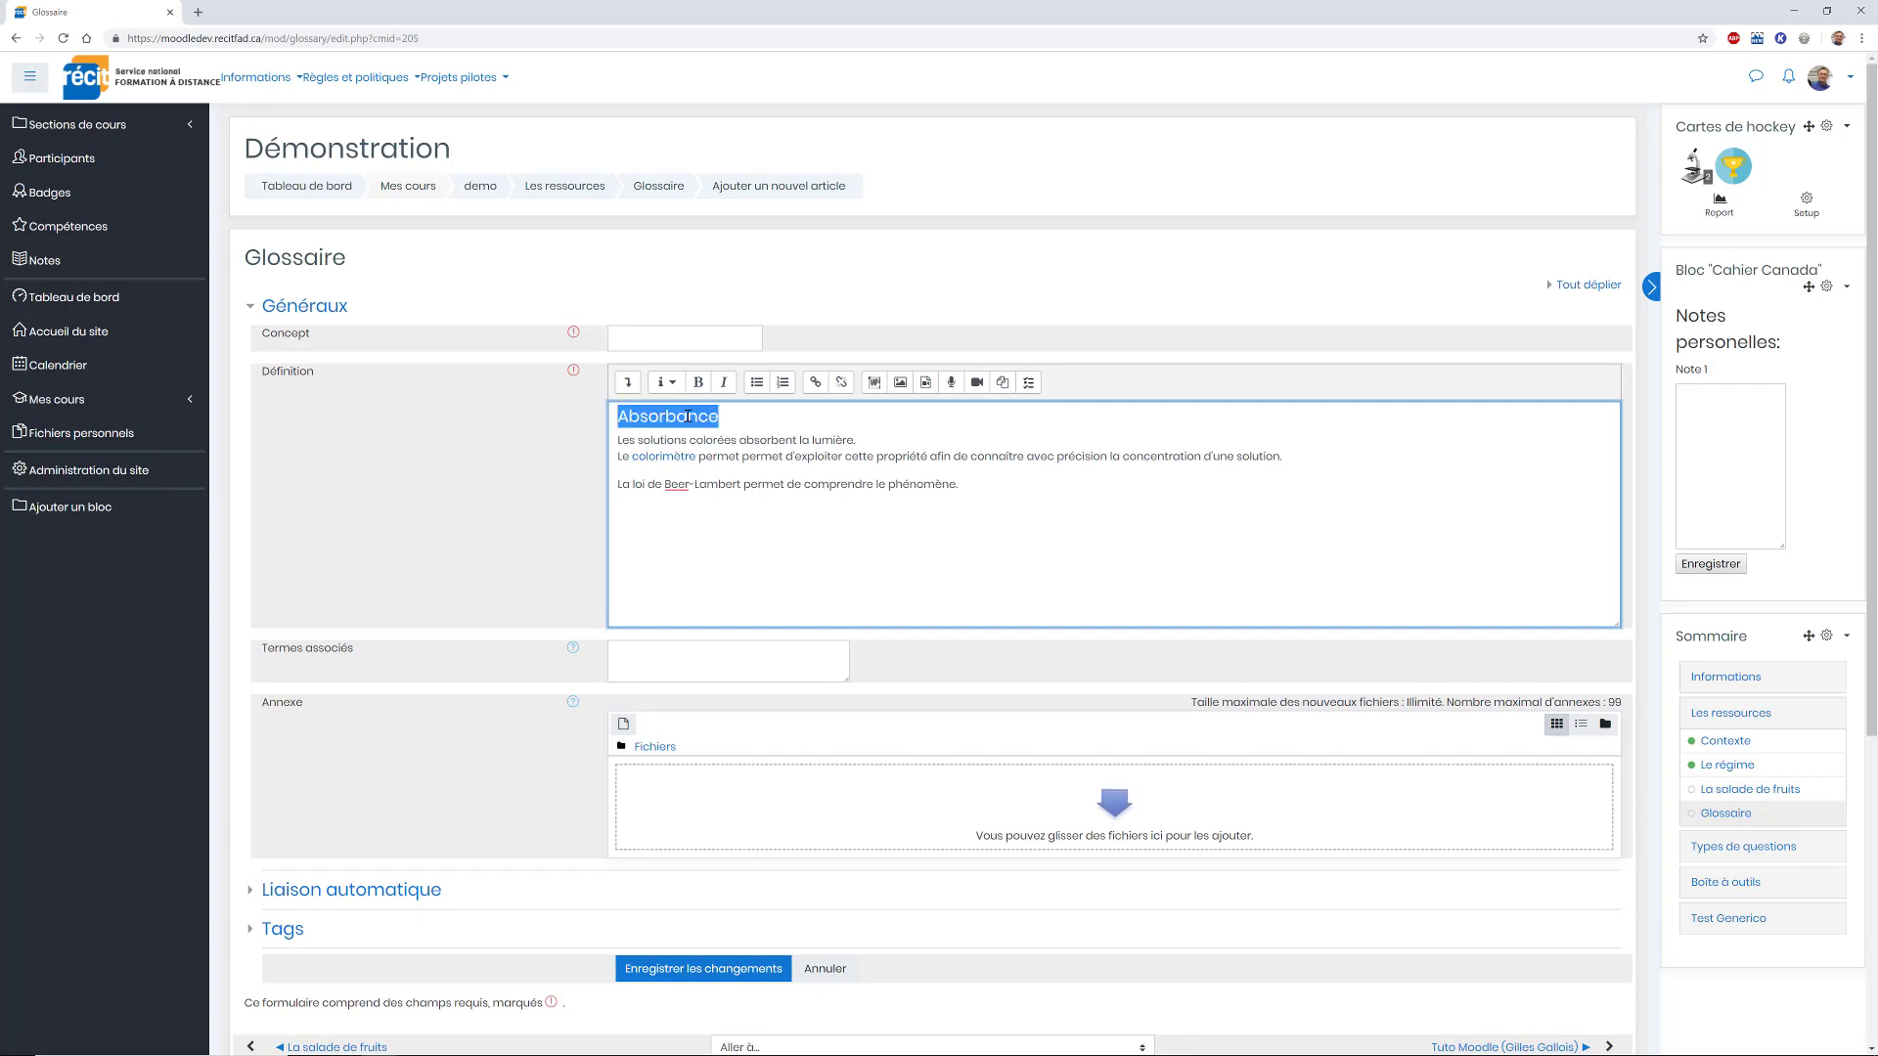
key("ctrl+x")
left_click(637, 334)
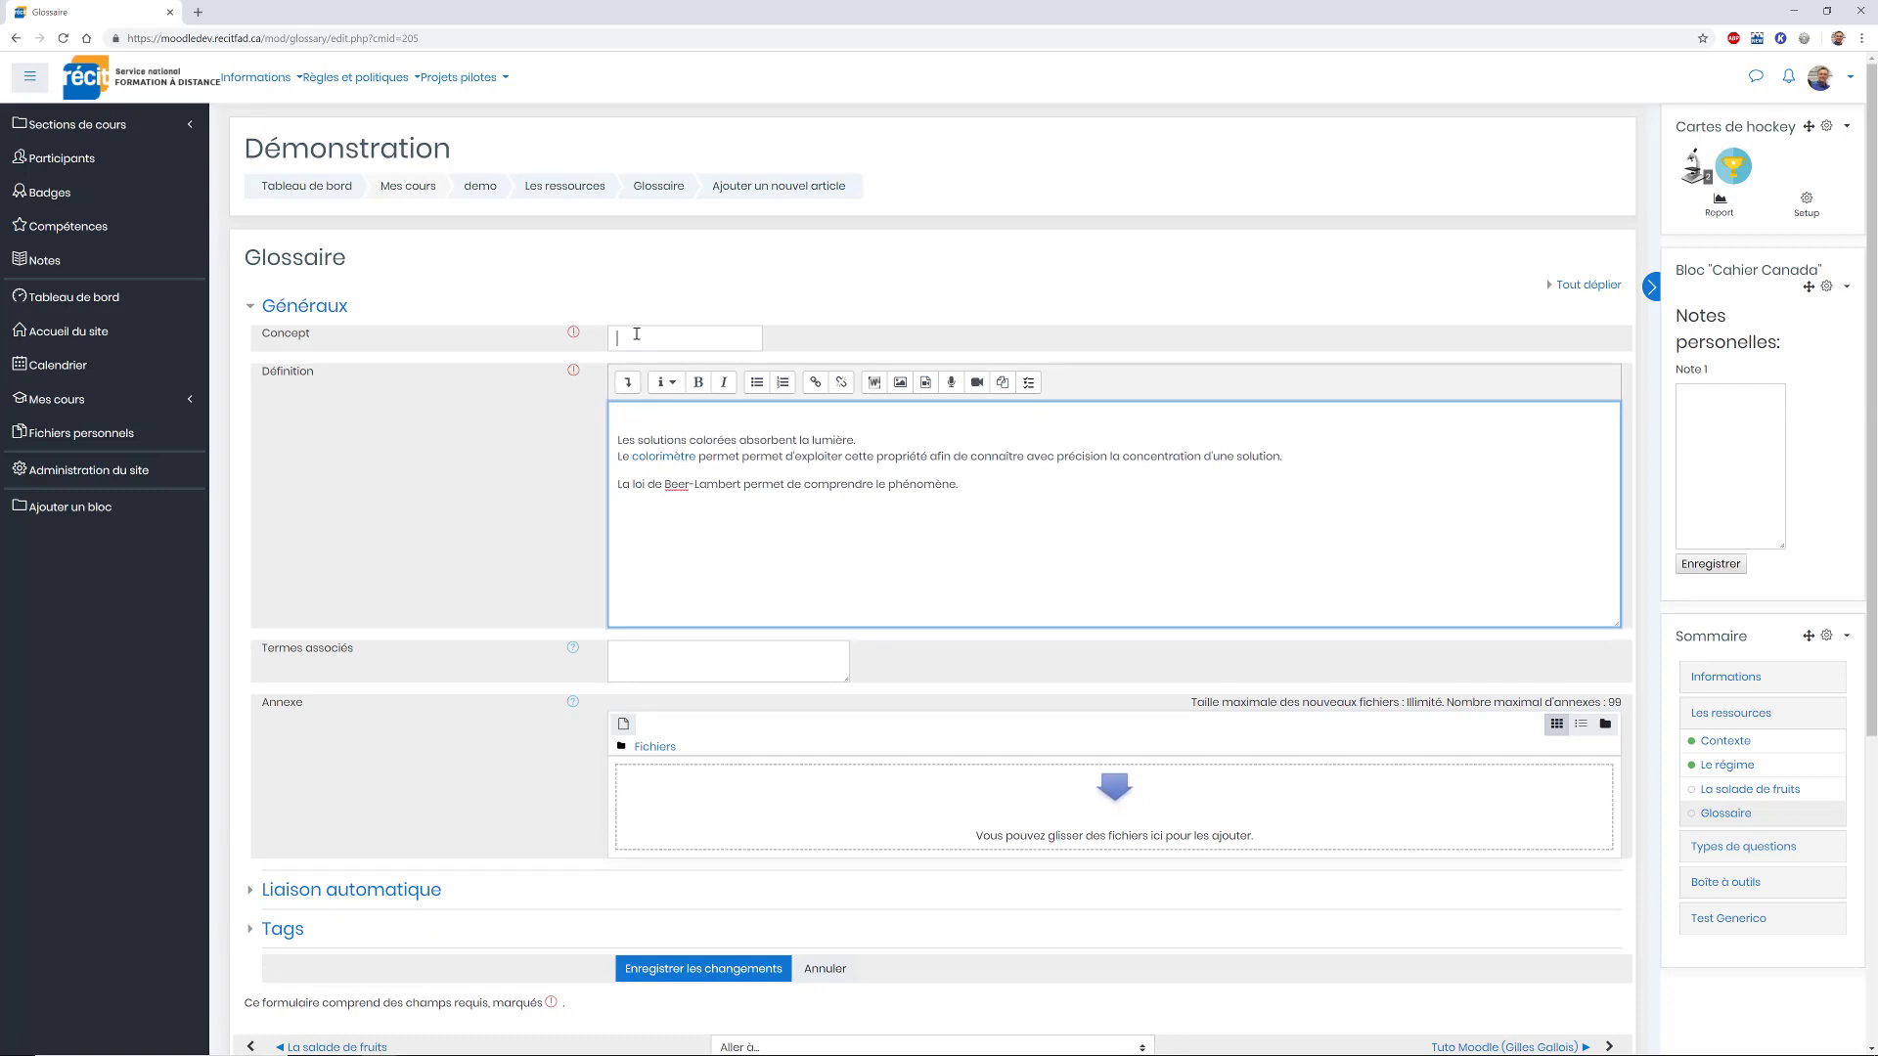
key("ctrl+v")
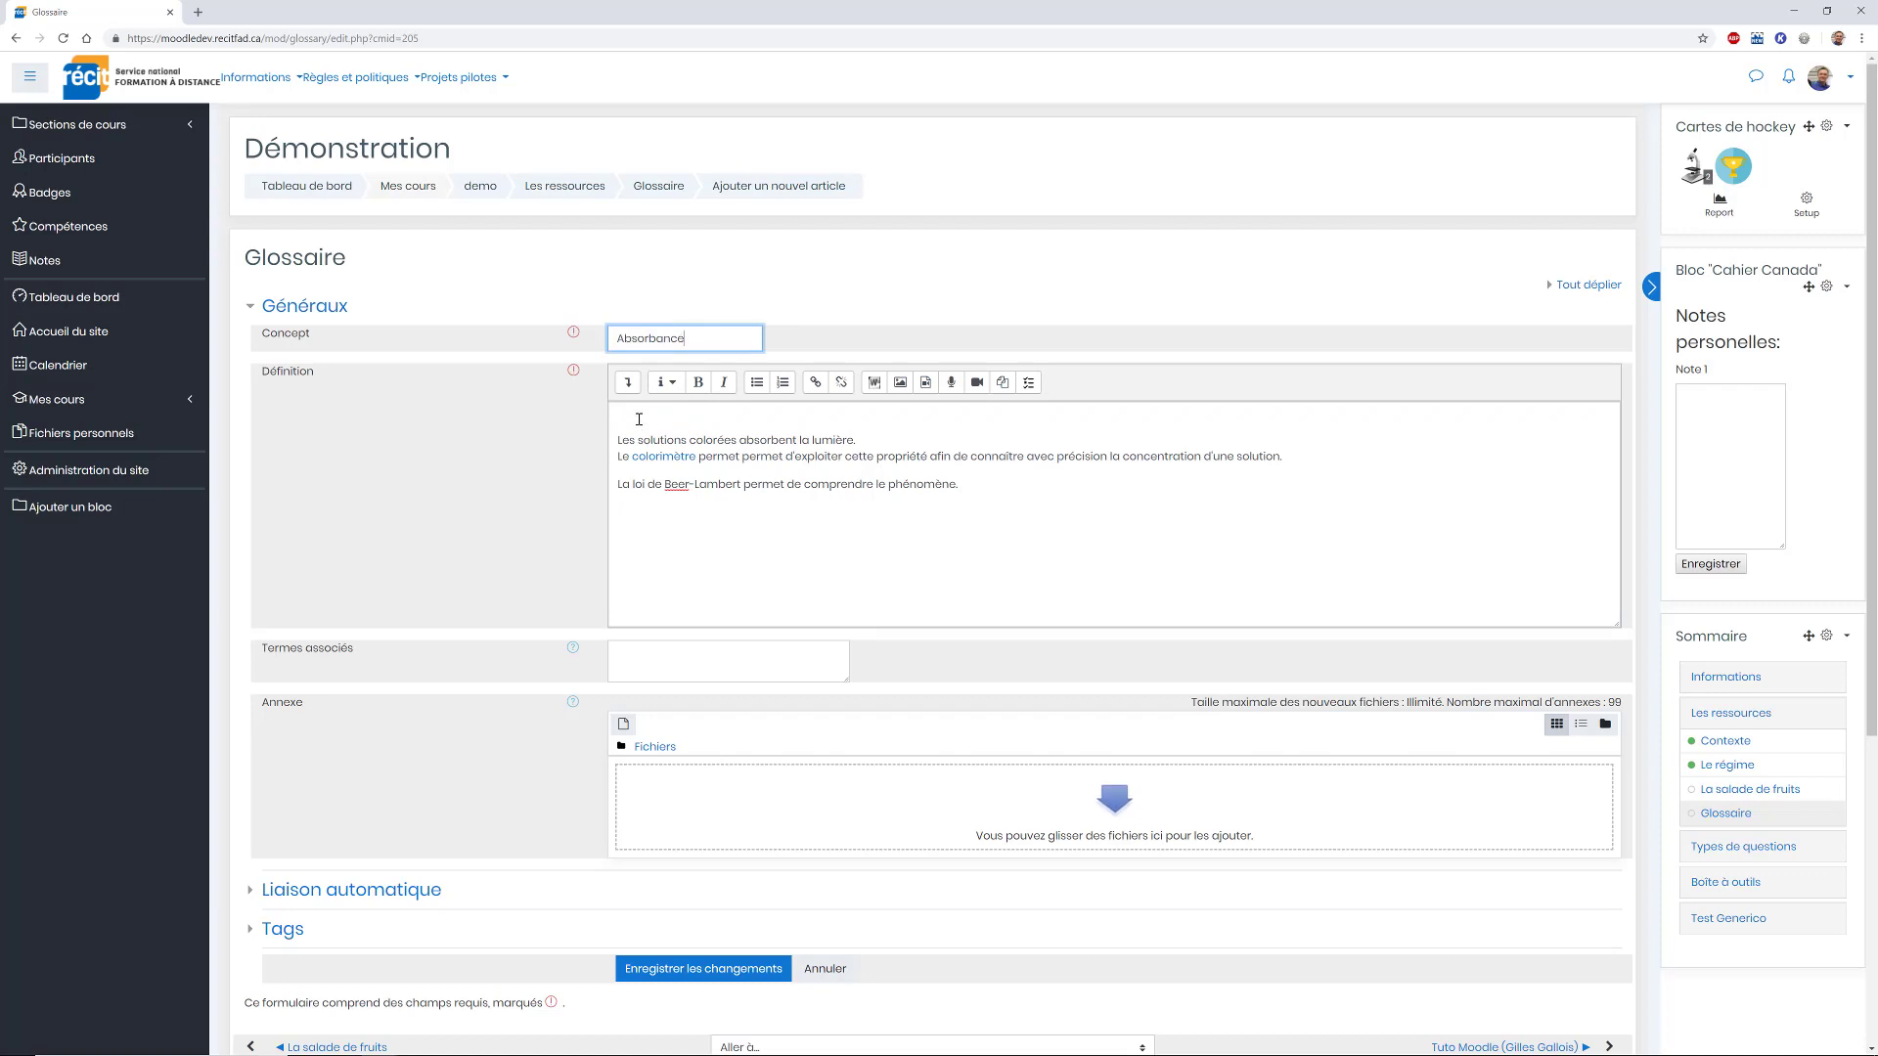
left_click(639, 419)
key("Delete")
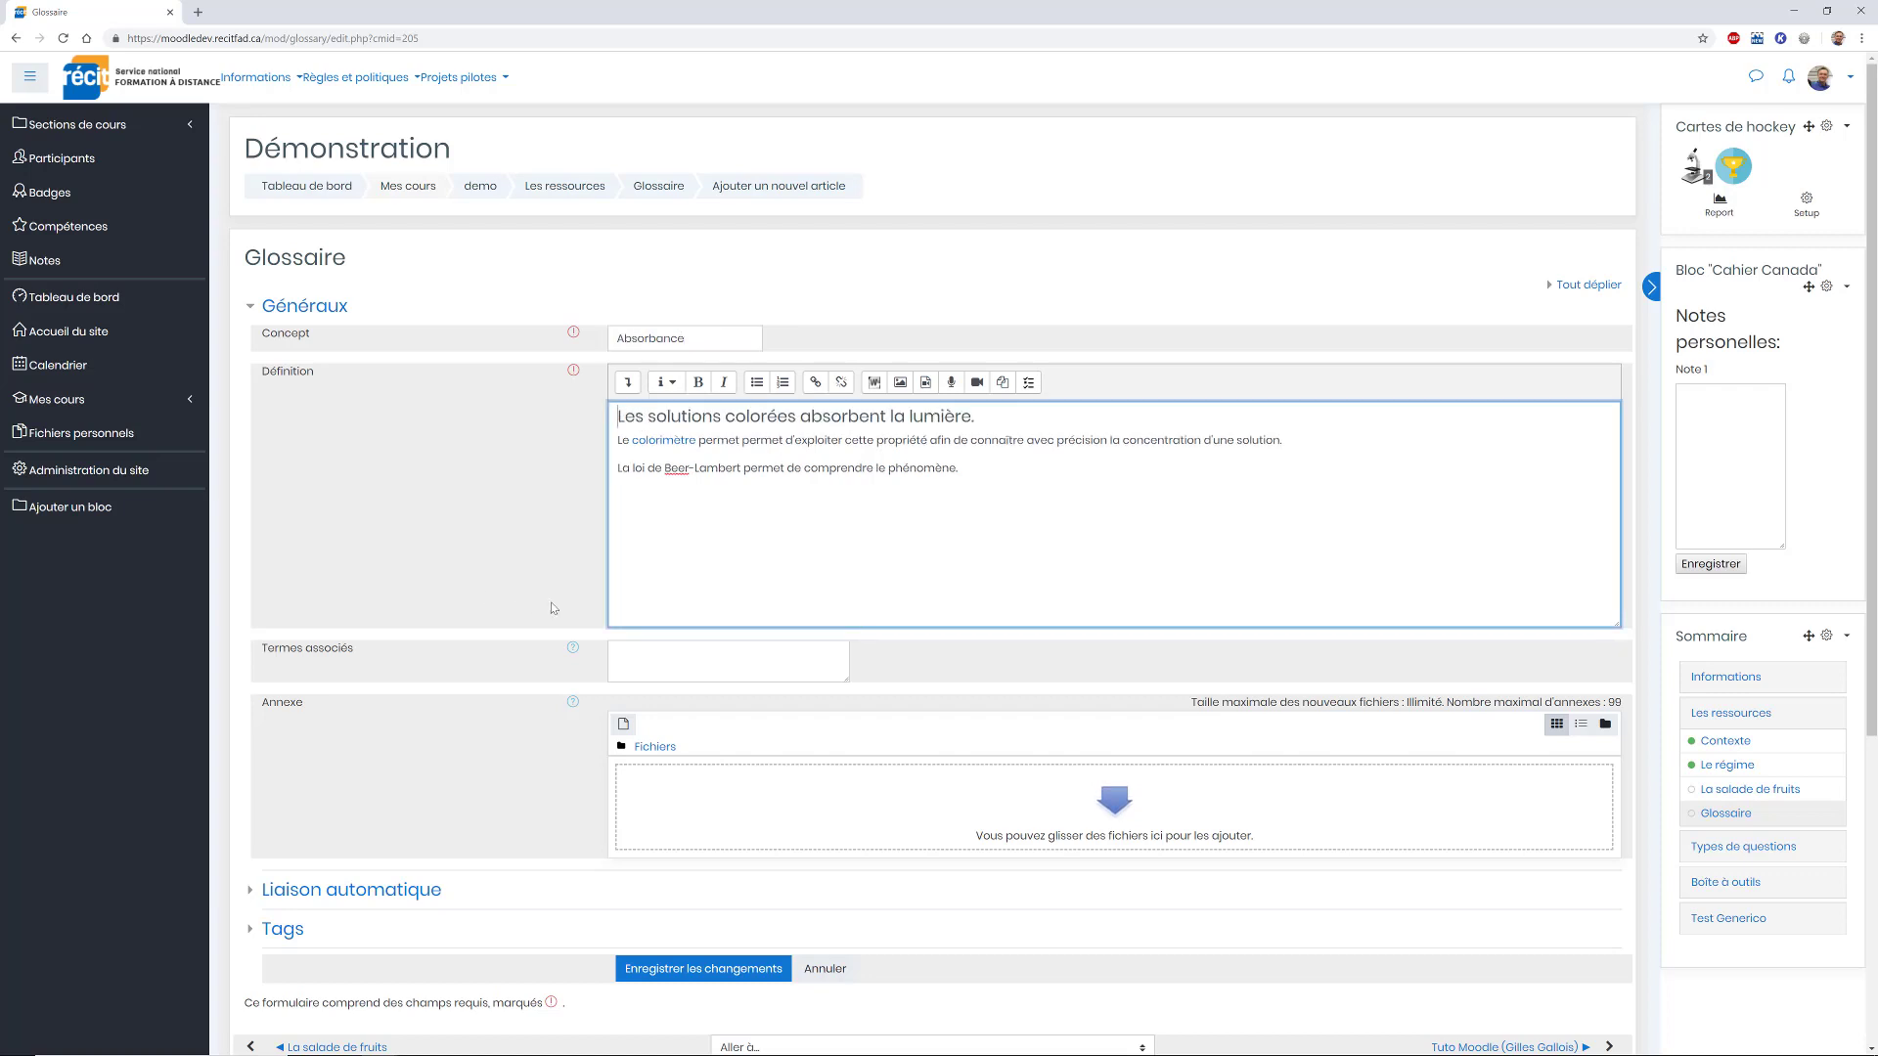
Enter "Colorimétrie" as the associated term of the new article.
scroll(546, 604, "down", 3)
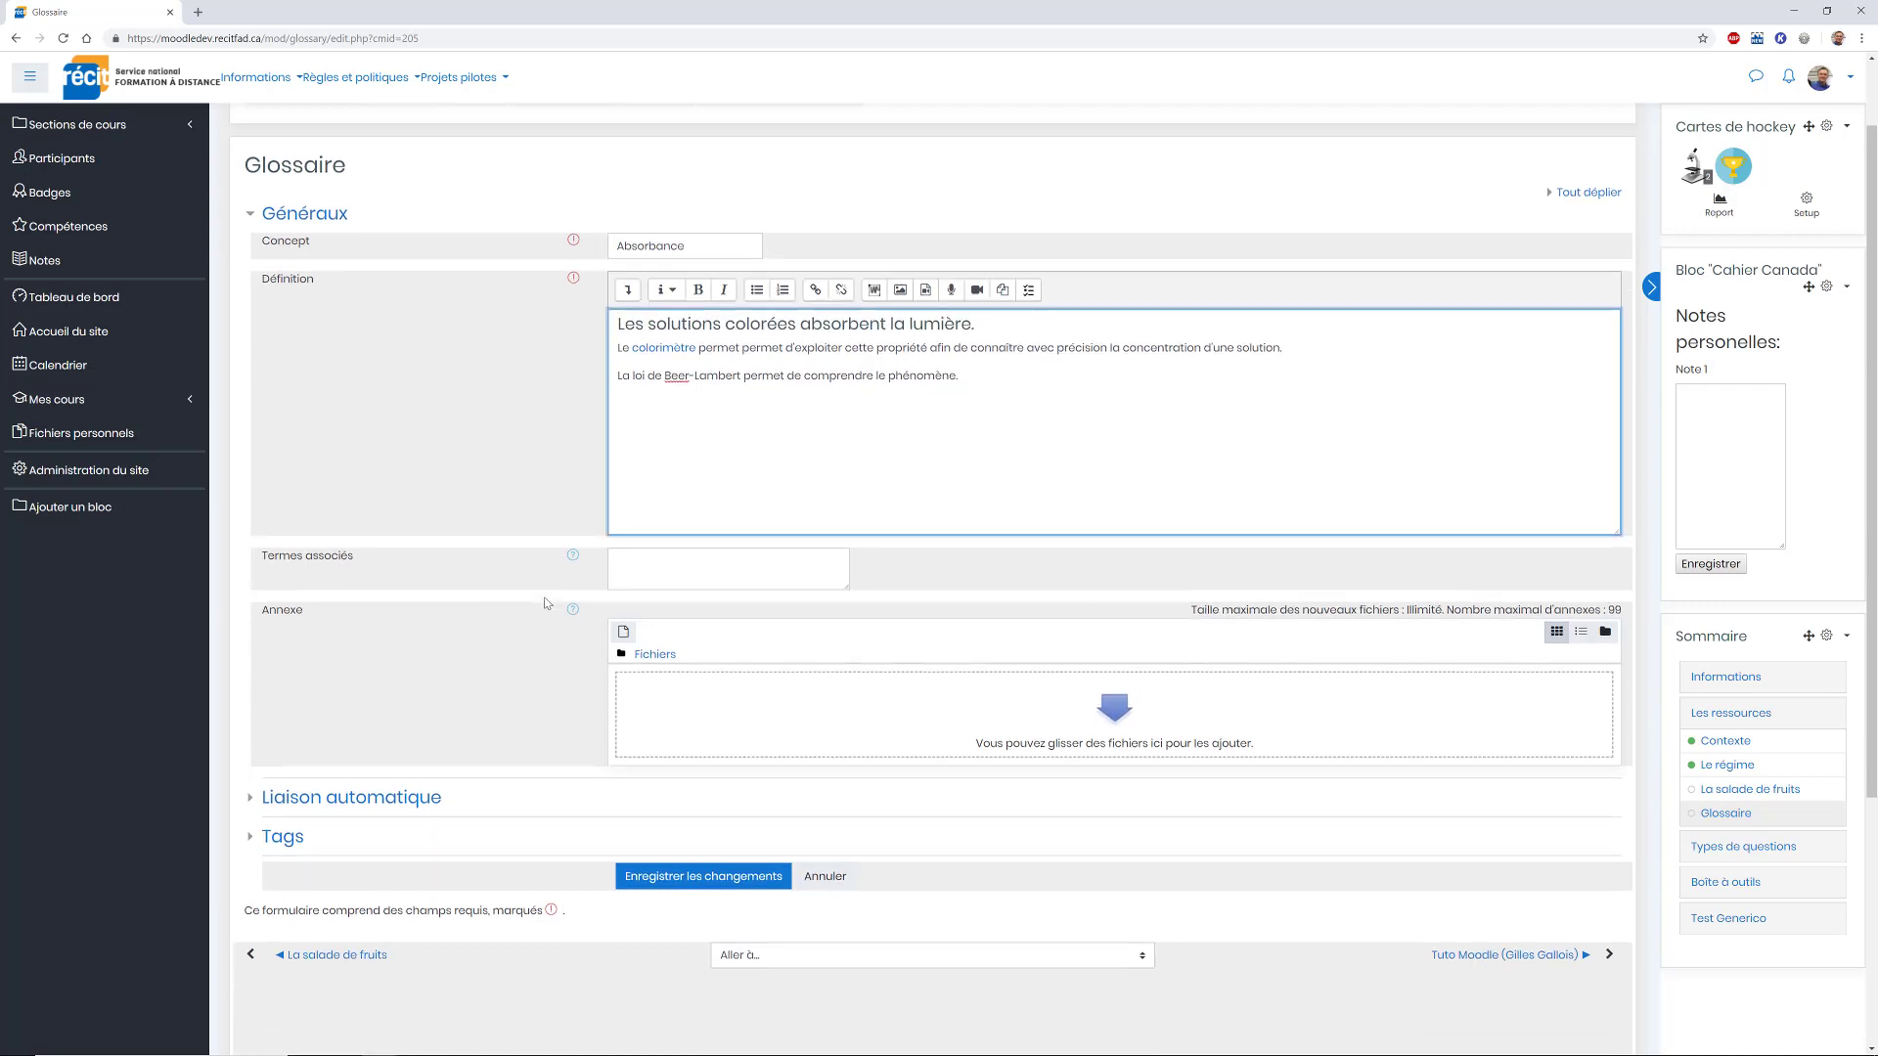
left_click(574, 521)
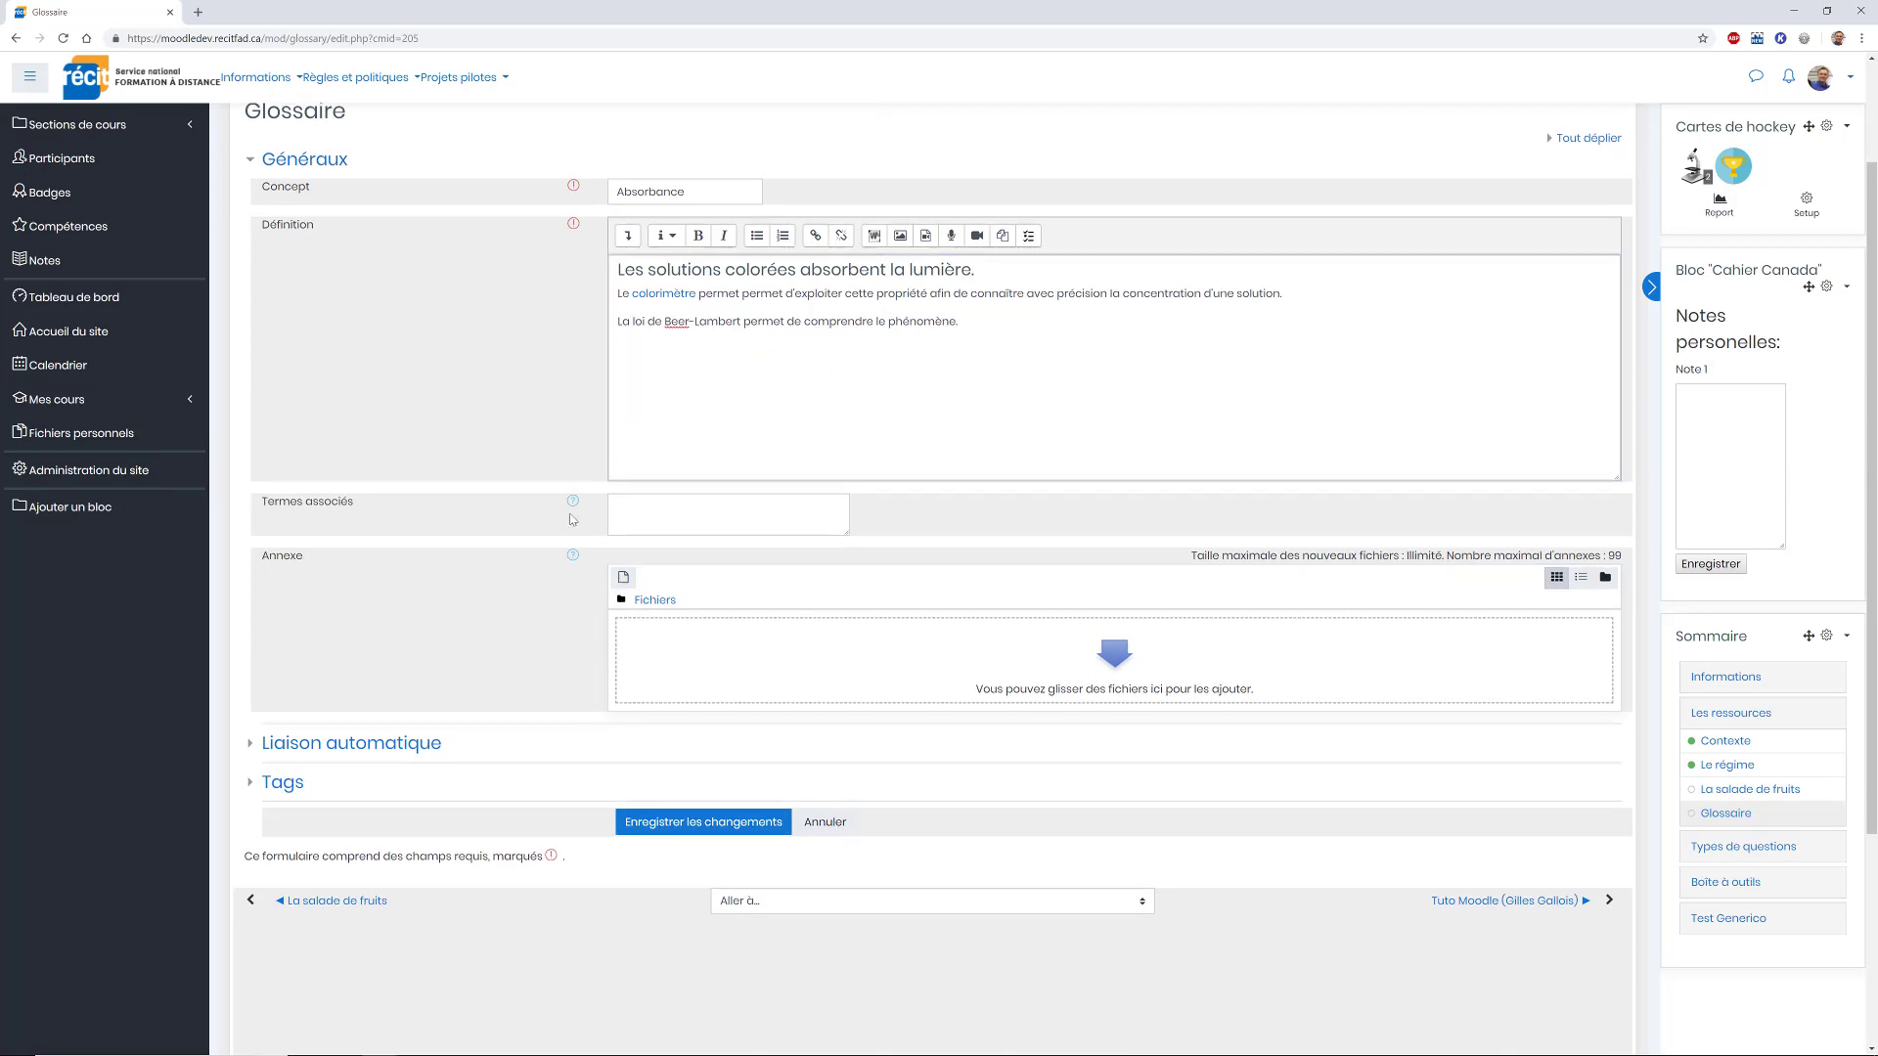
left_click(656, 517)
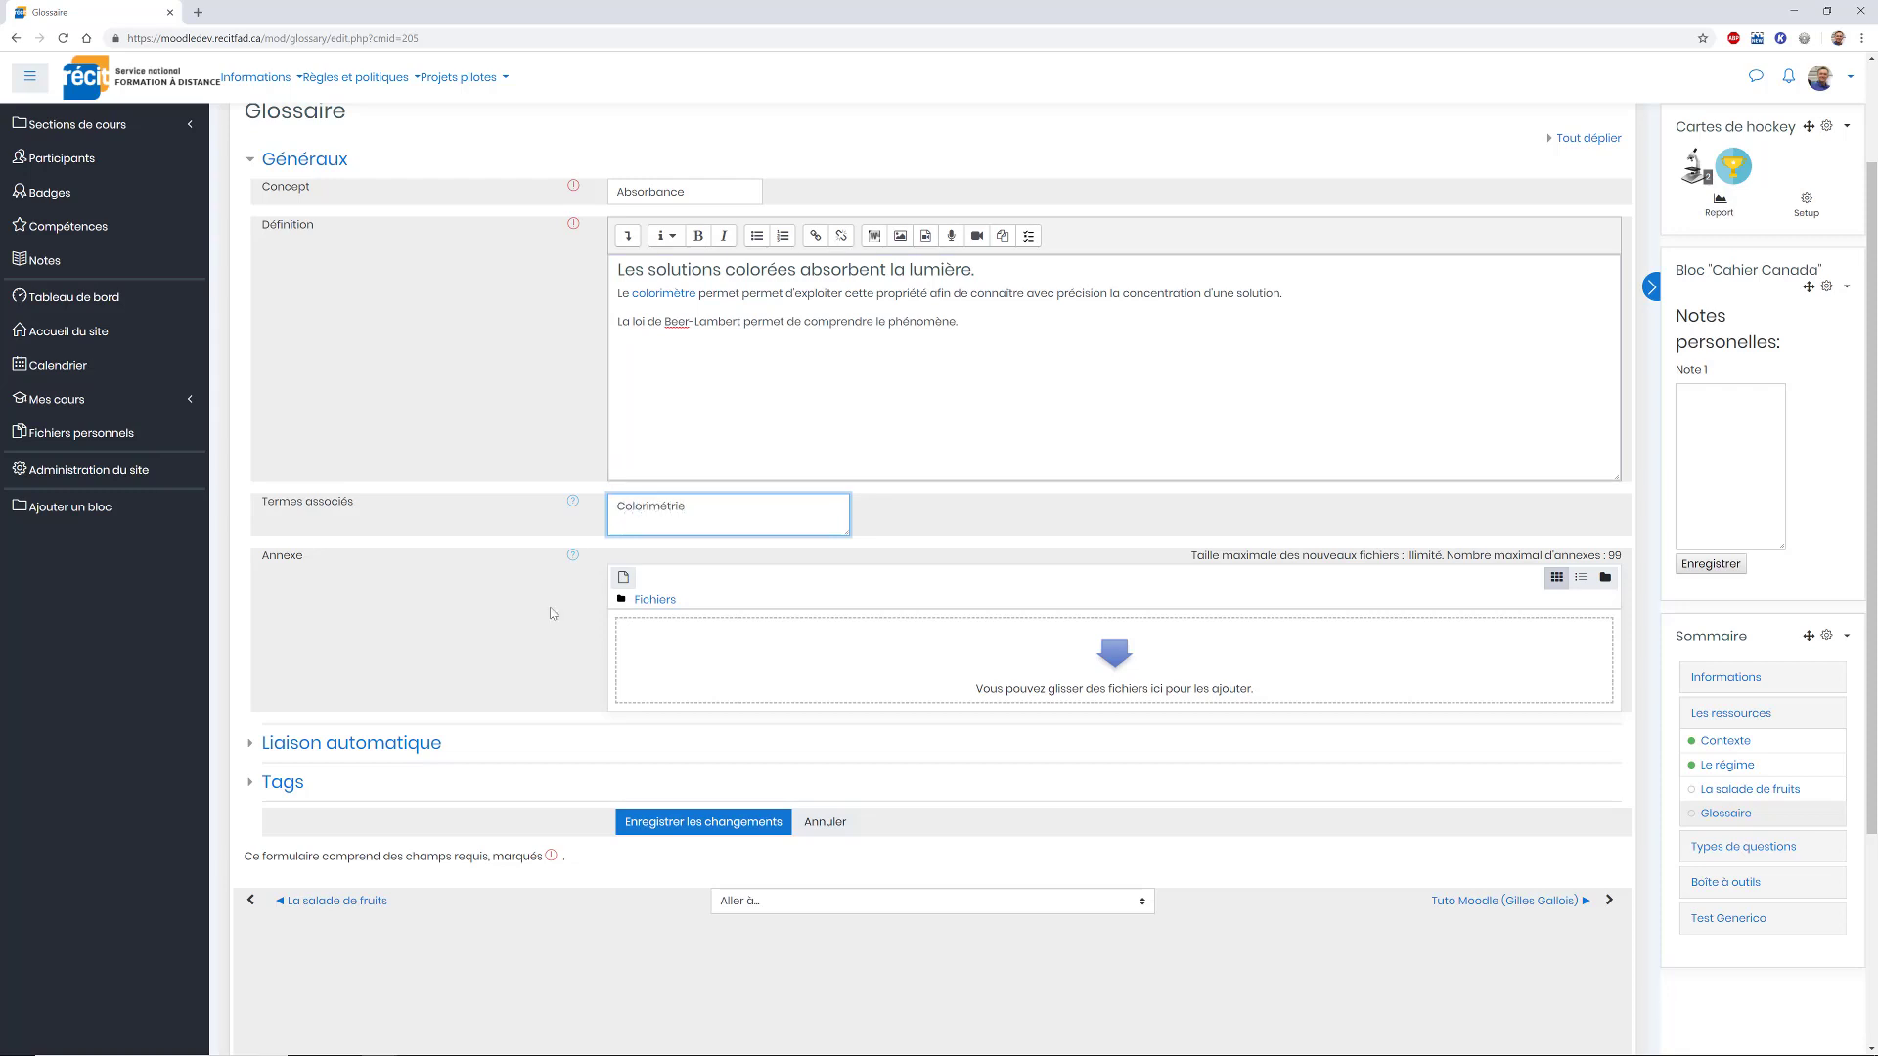
Expand the automatic linking options, keep Article lié automatiquement enabled, and save the Absorbance article.
left_click(250, 746)
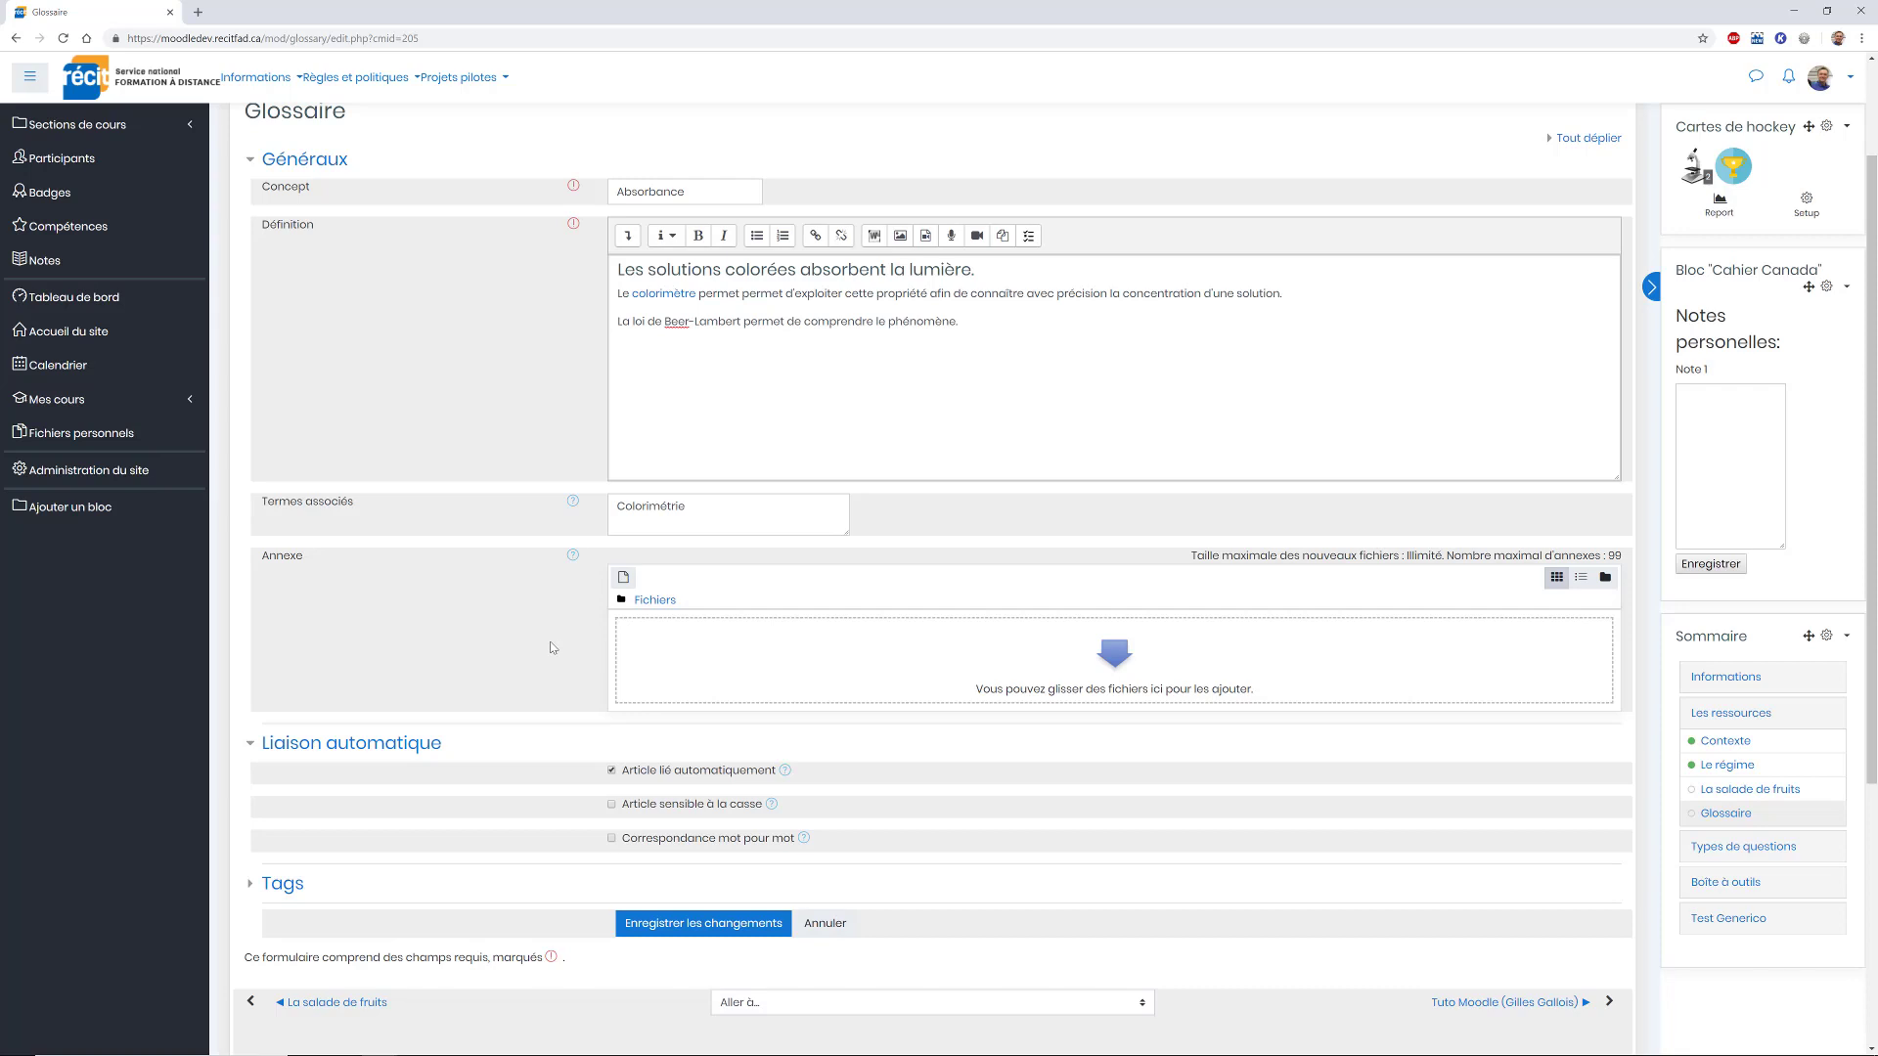
scroll(562, 644, "up", 3)
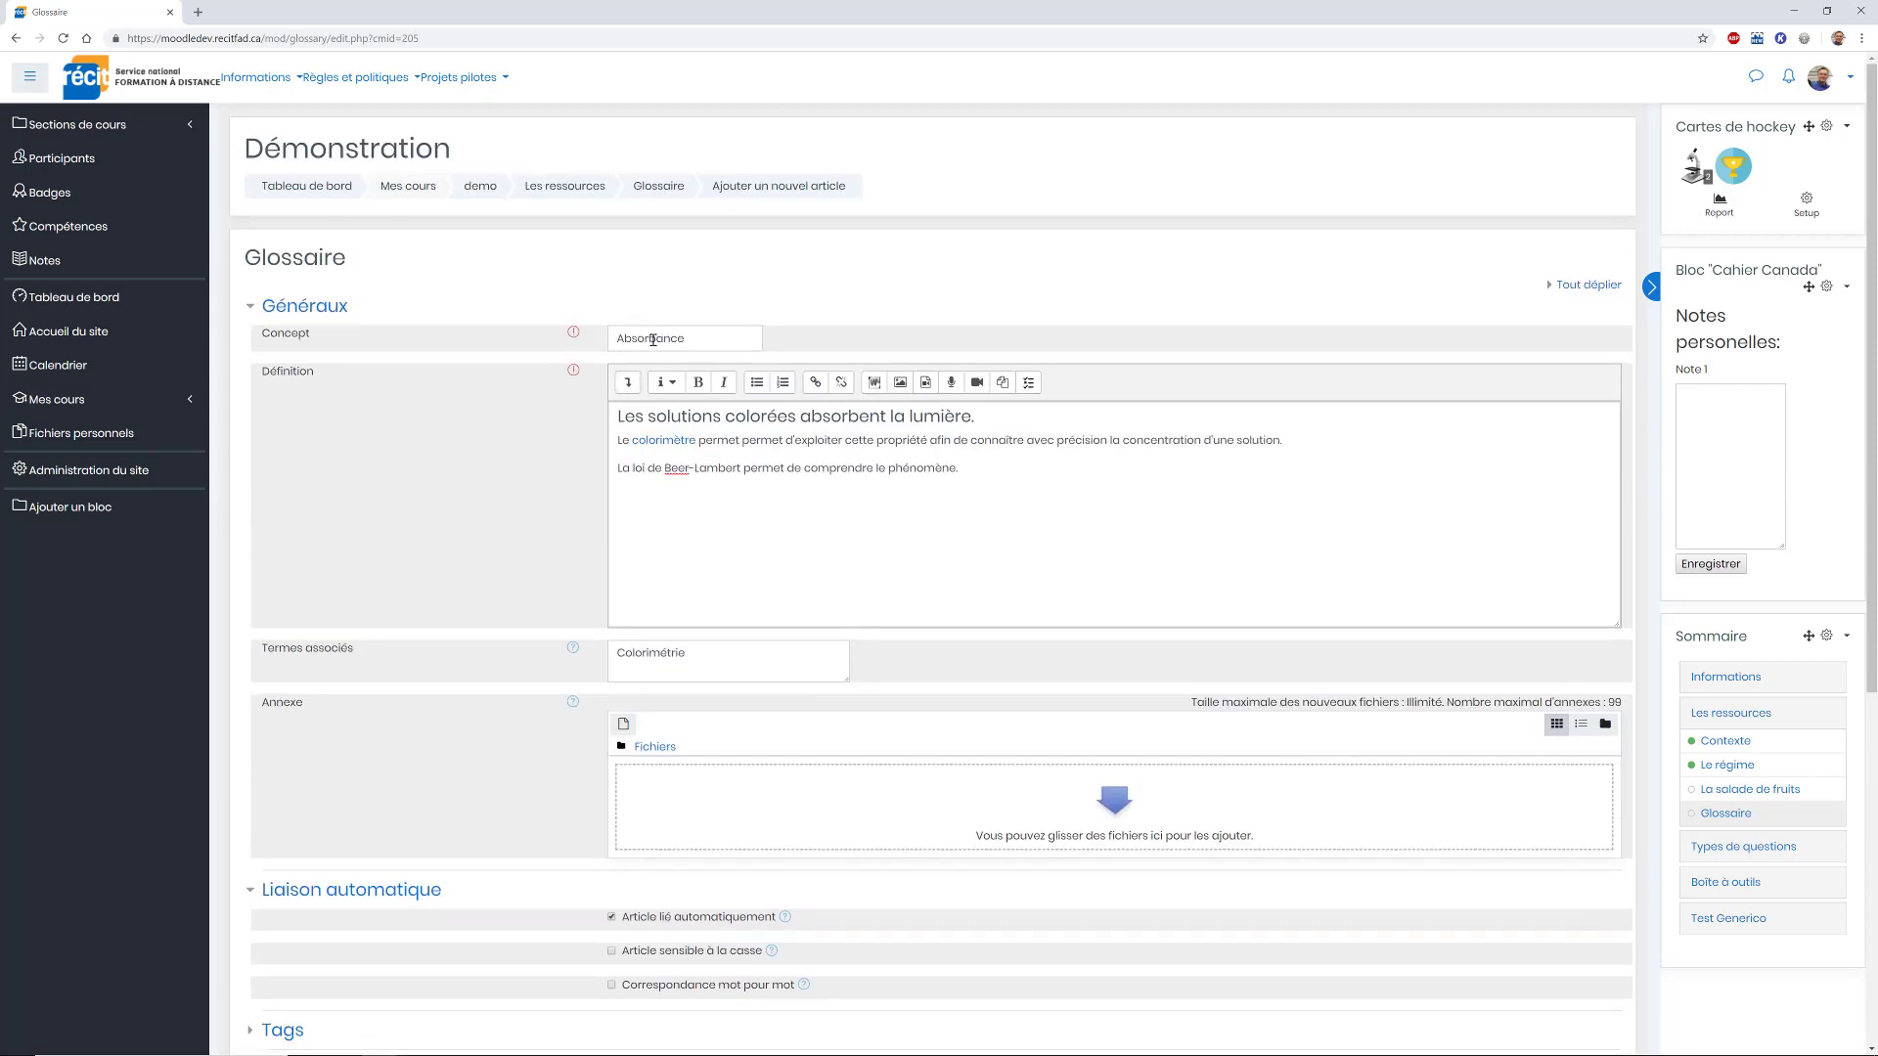
left_click(654, 339)
left_click(455, 482)
scroll(719, 586, "down", 3)
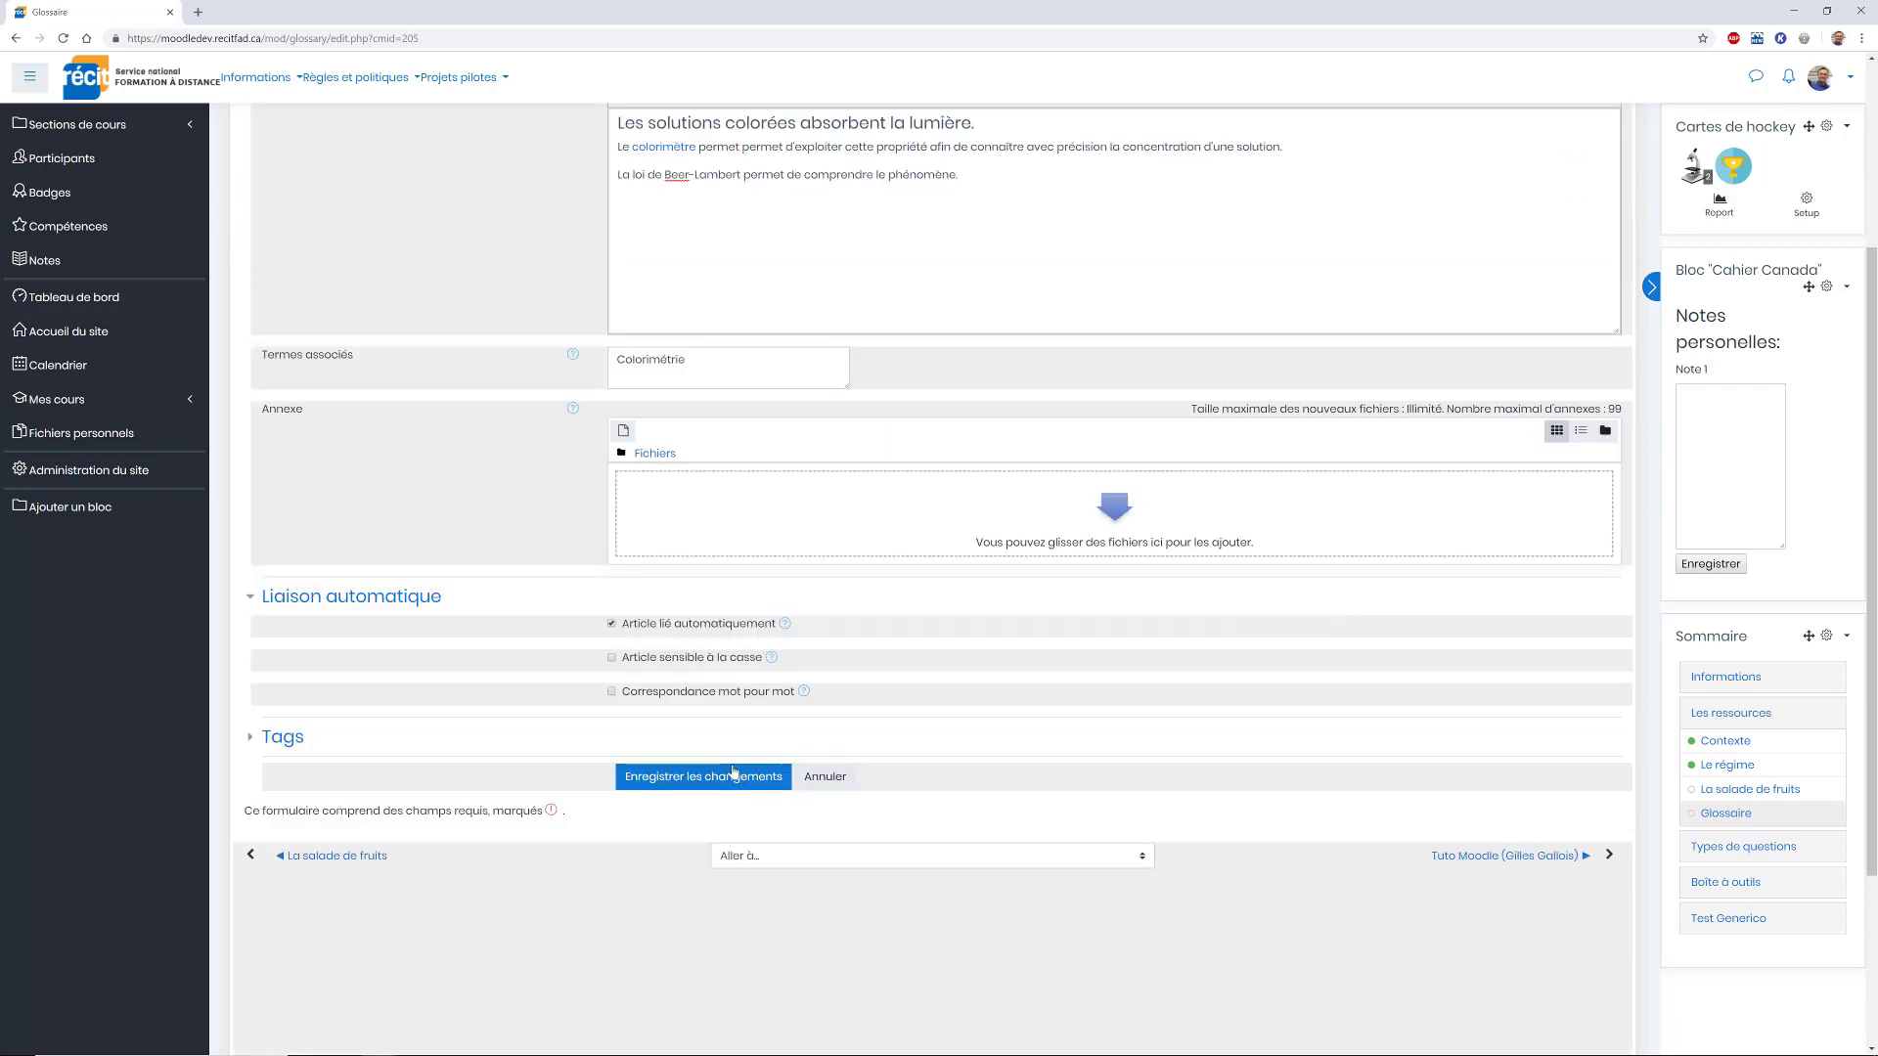
left_click(729, 779)
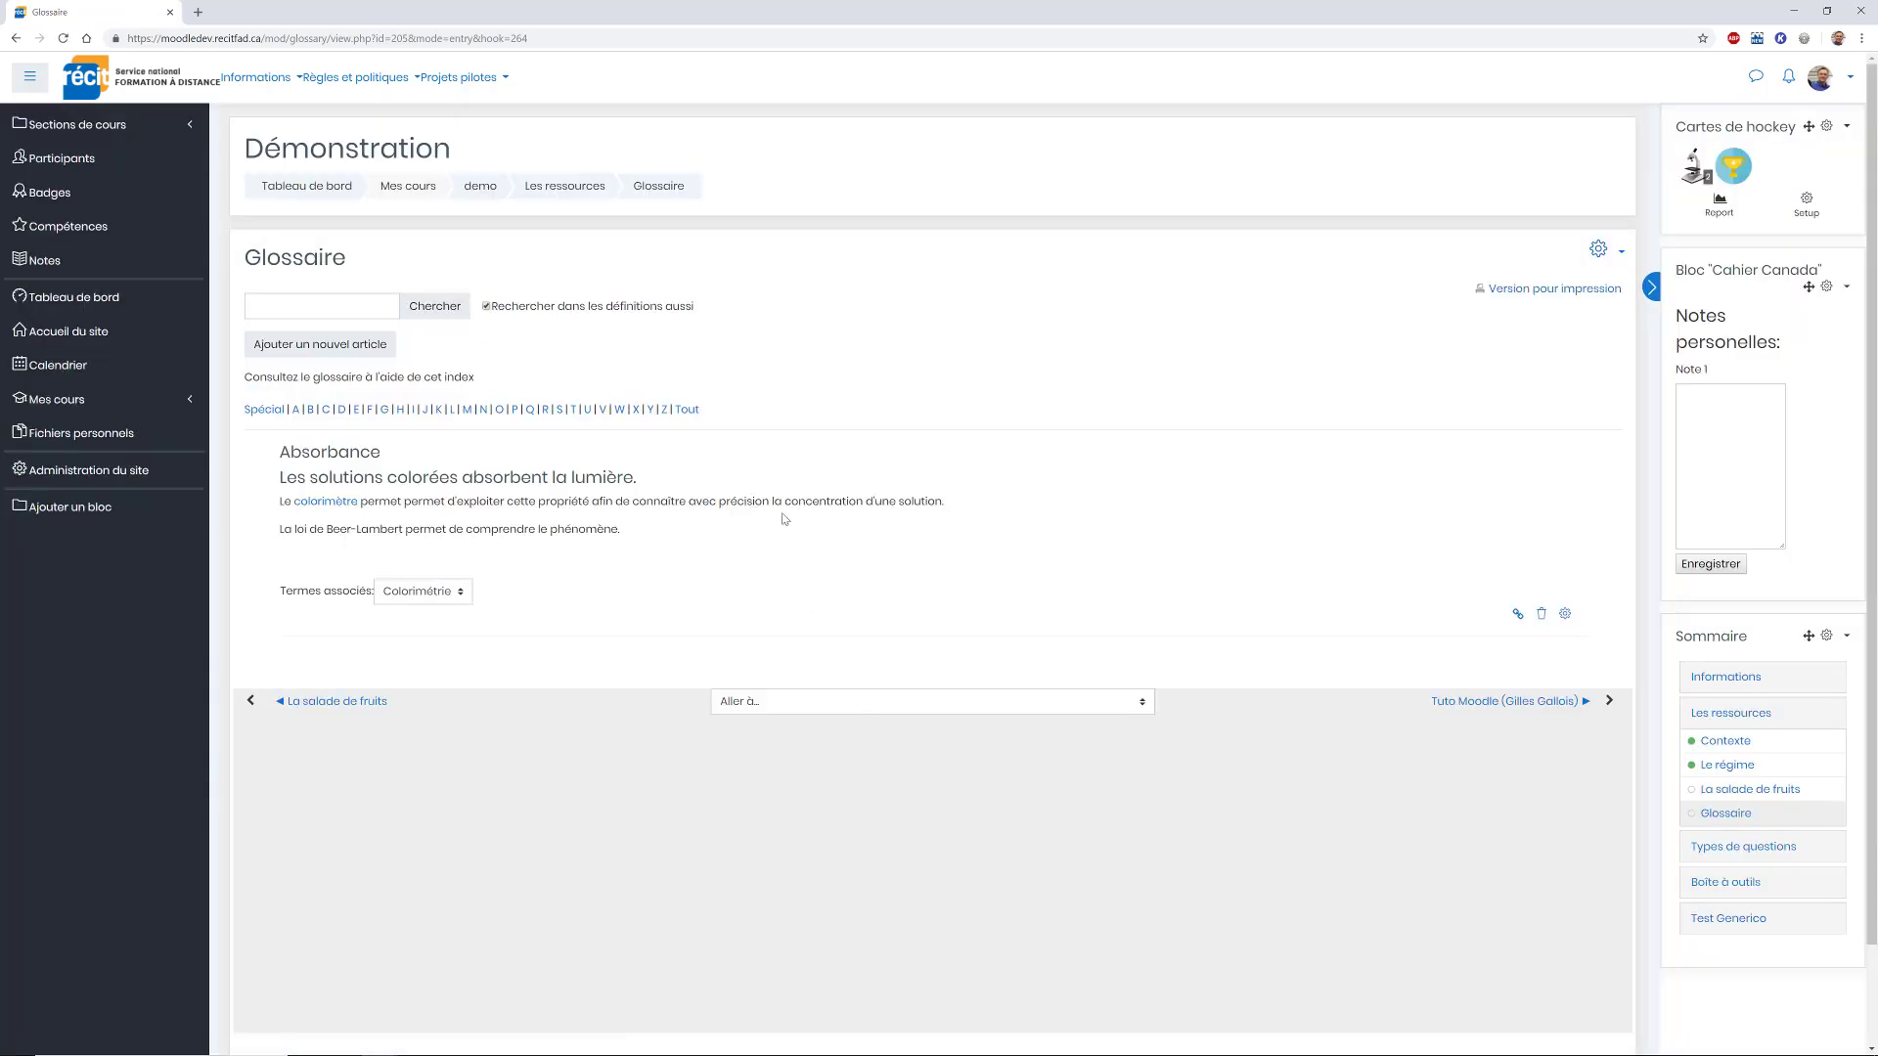
Return to the Colorimètre activity in the Boîte à outils section and show its Utilisation de l'appareil text.
left_click(1696, 885)
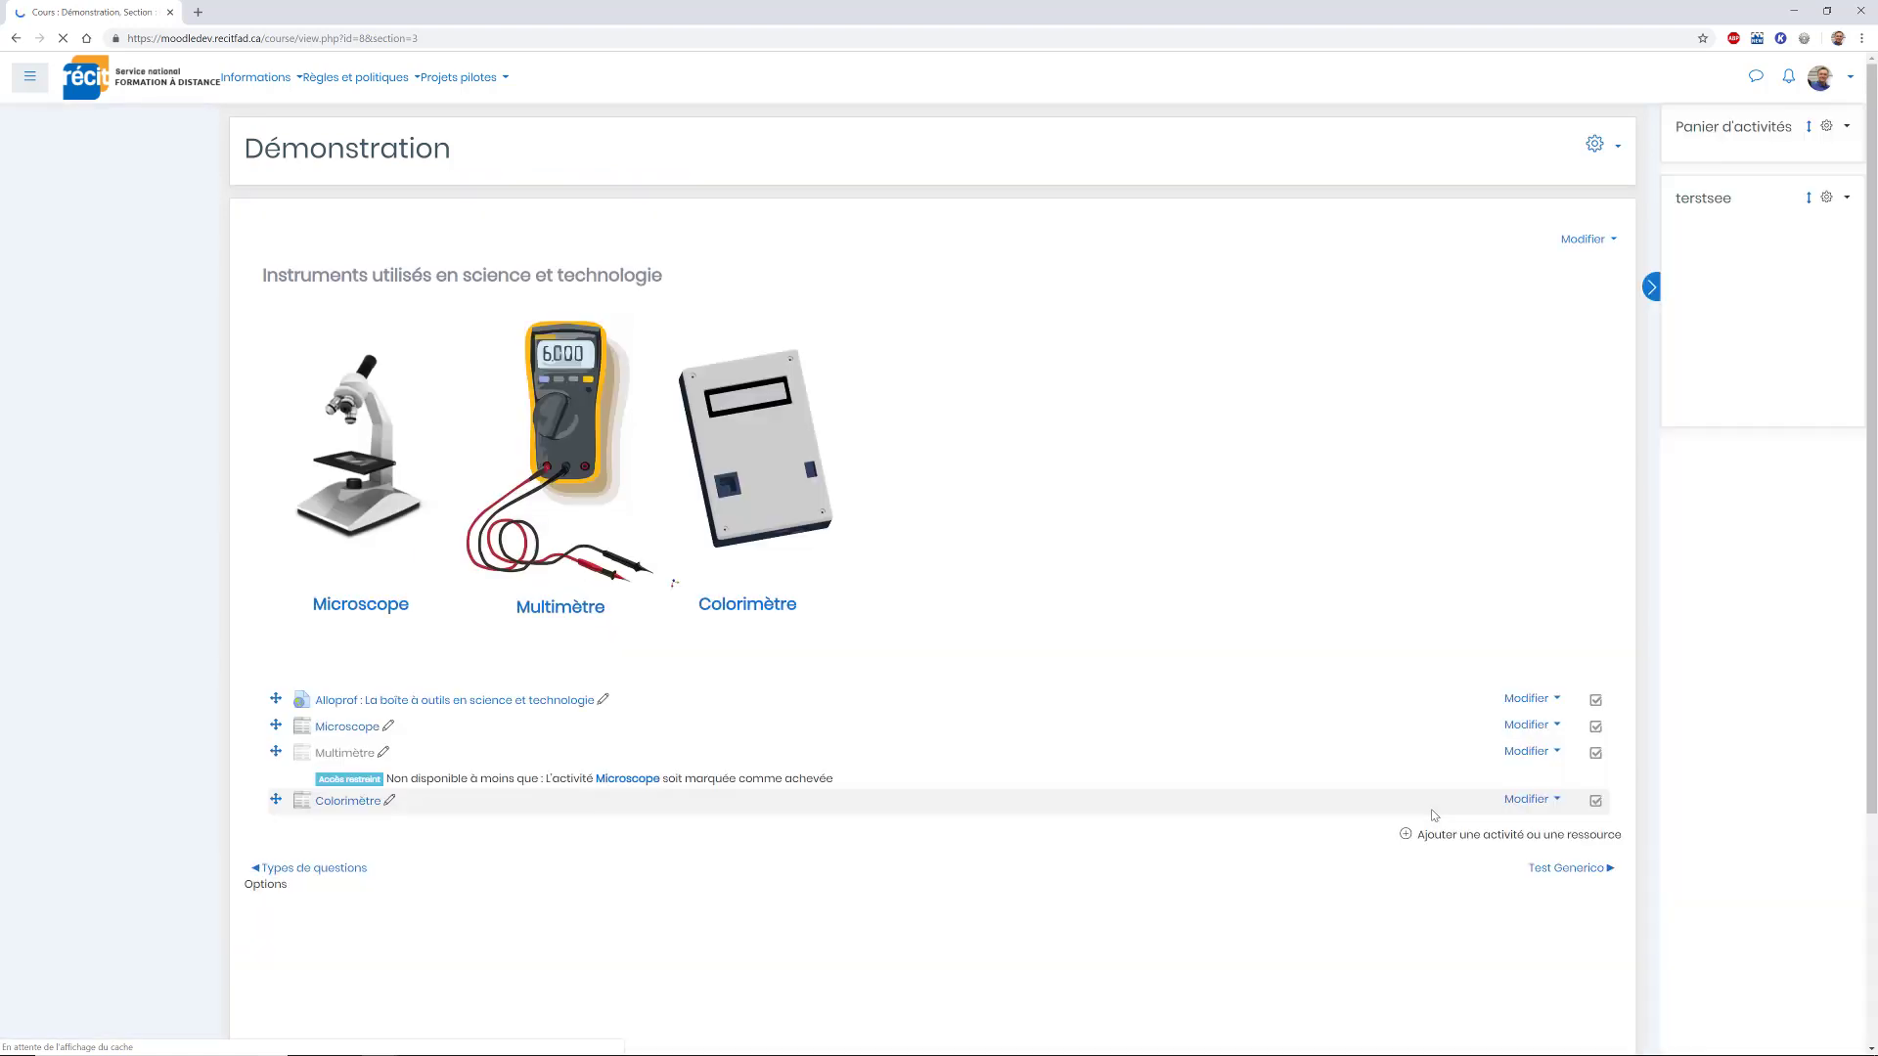
left_click(748, 604)
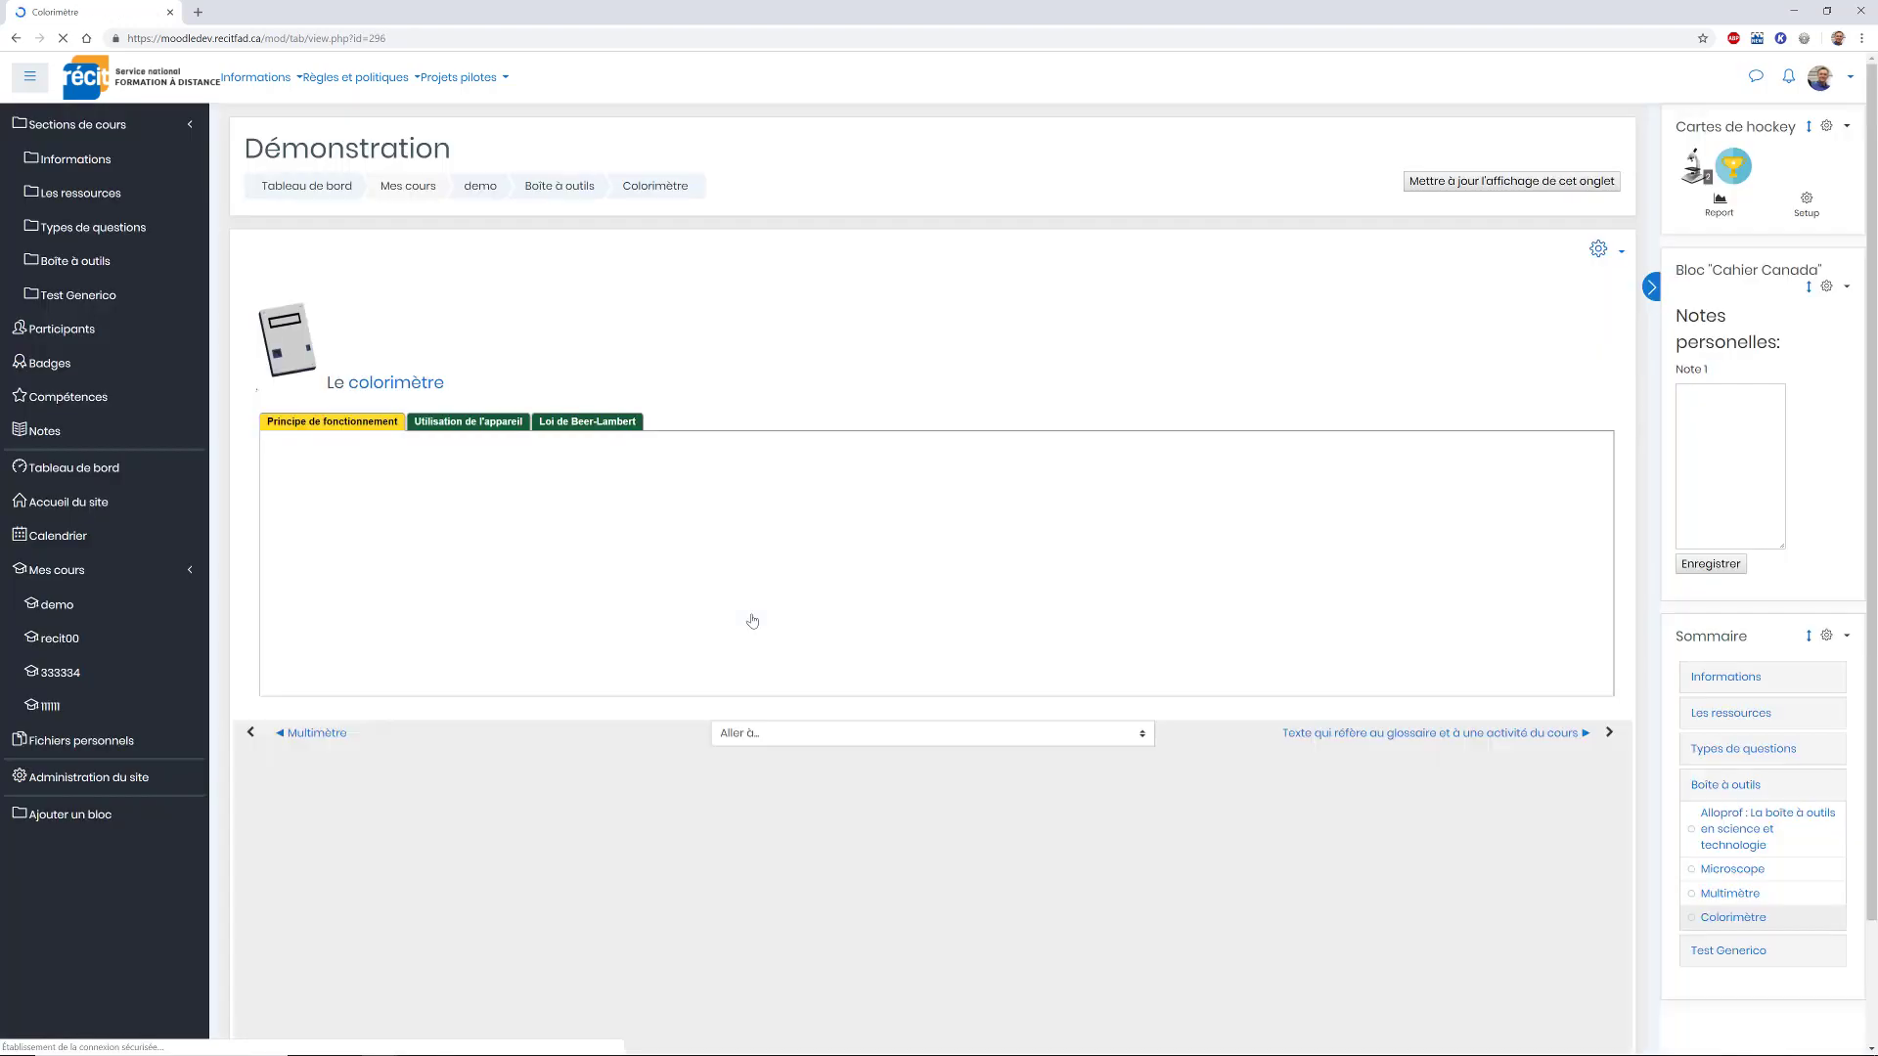
left_click(489, 433)
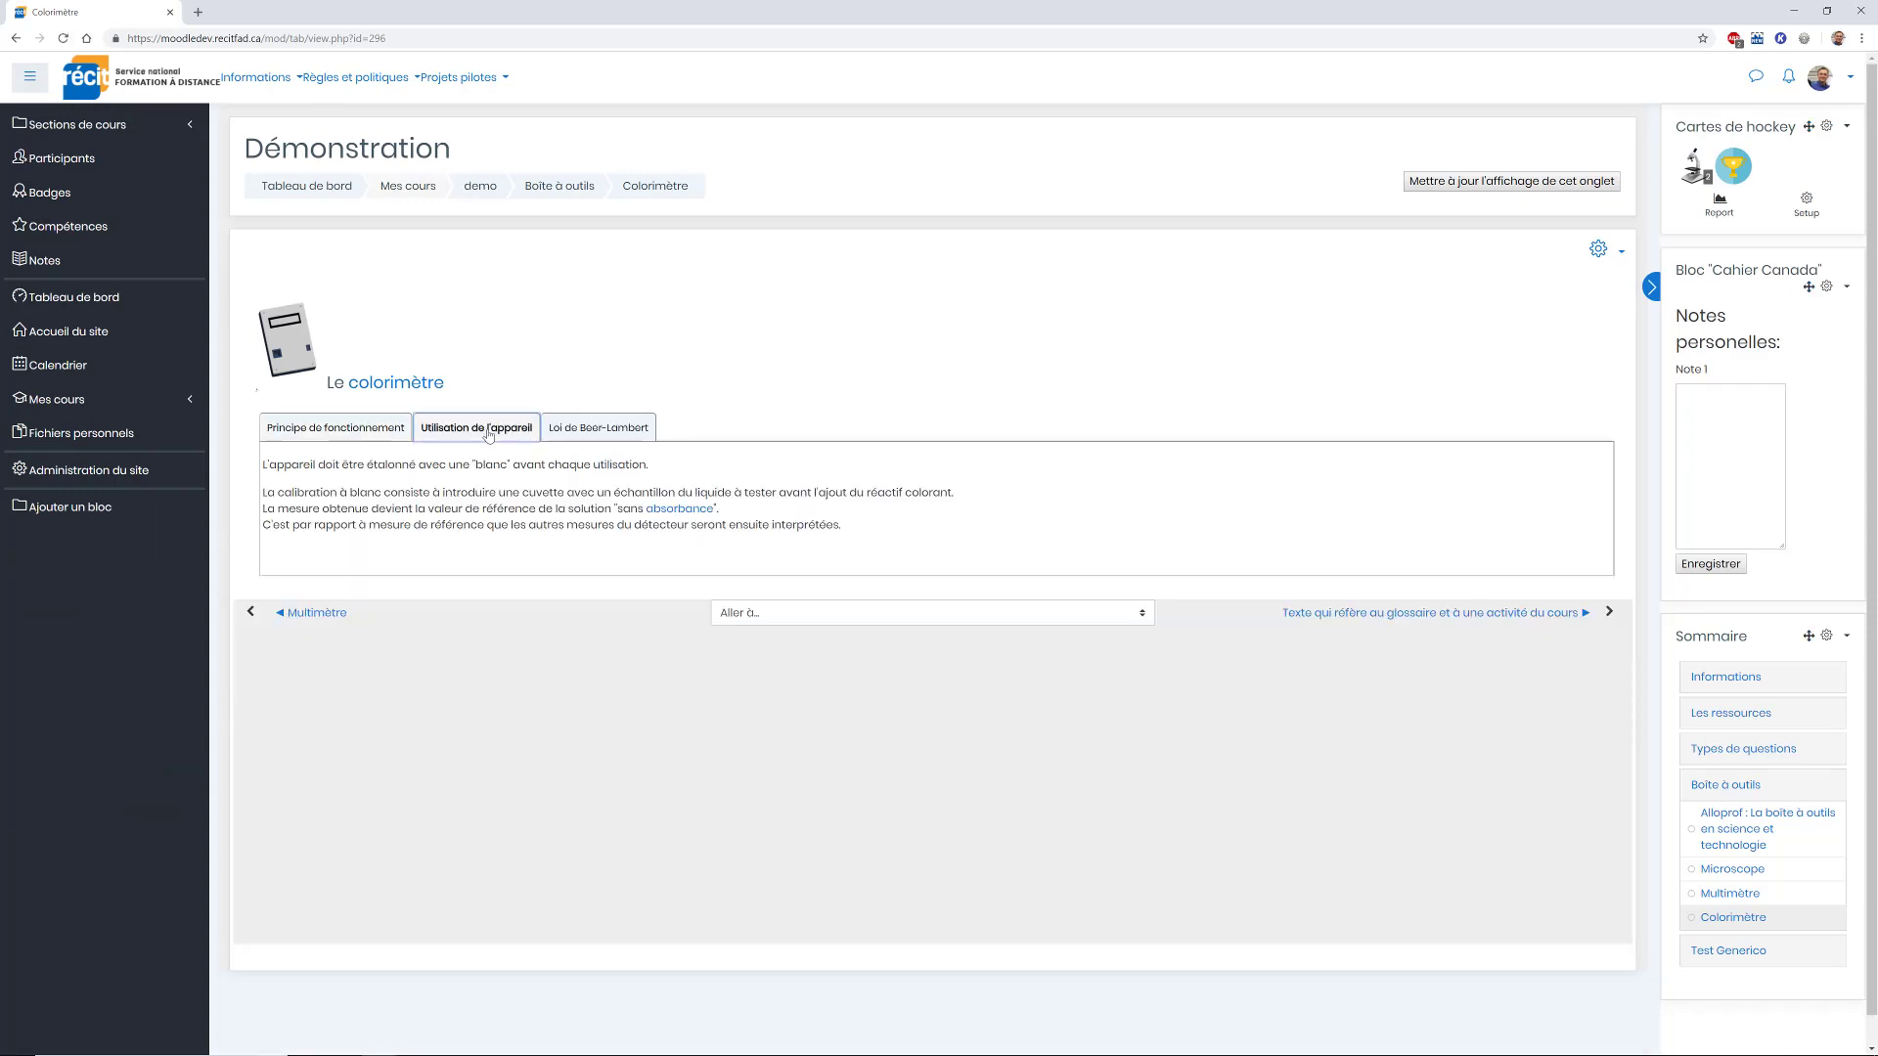
View the glossary definition linked to "absorbance" in the text and follow the colorimètre link inside it.
left_click(667, 515)
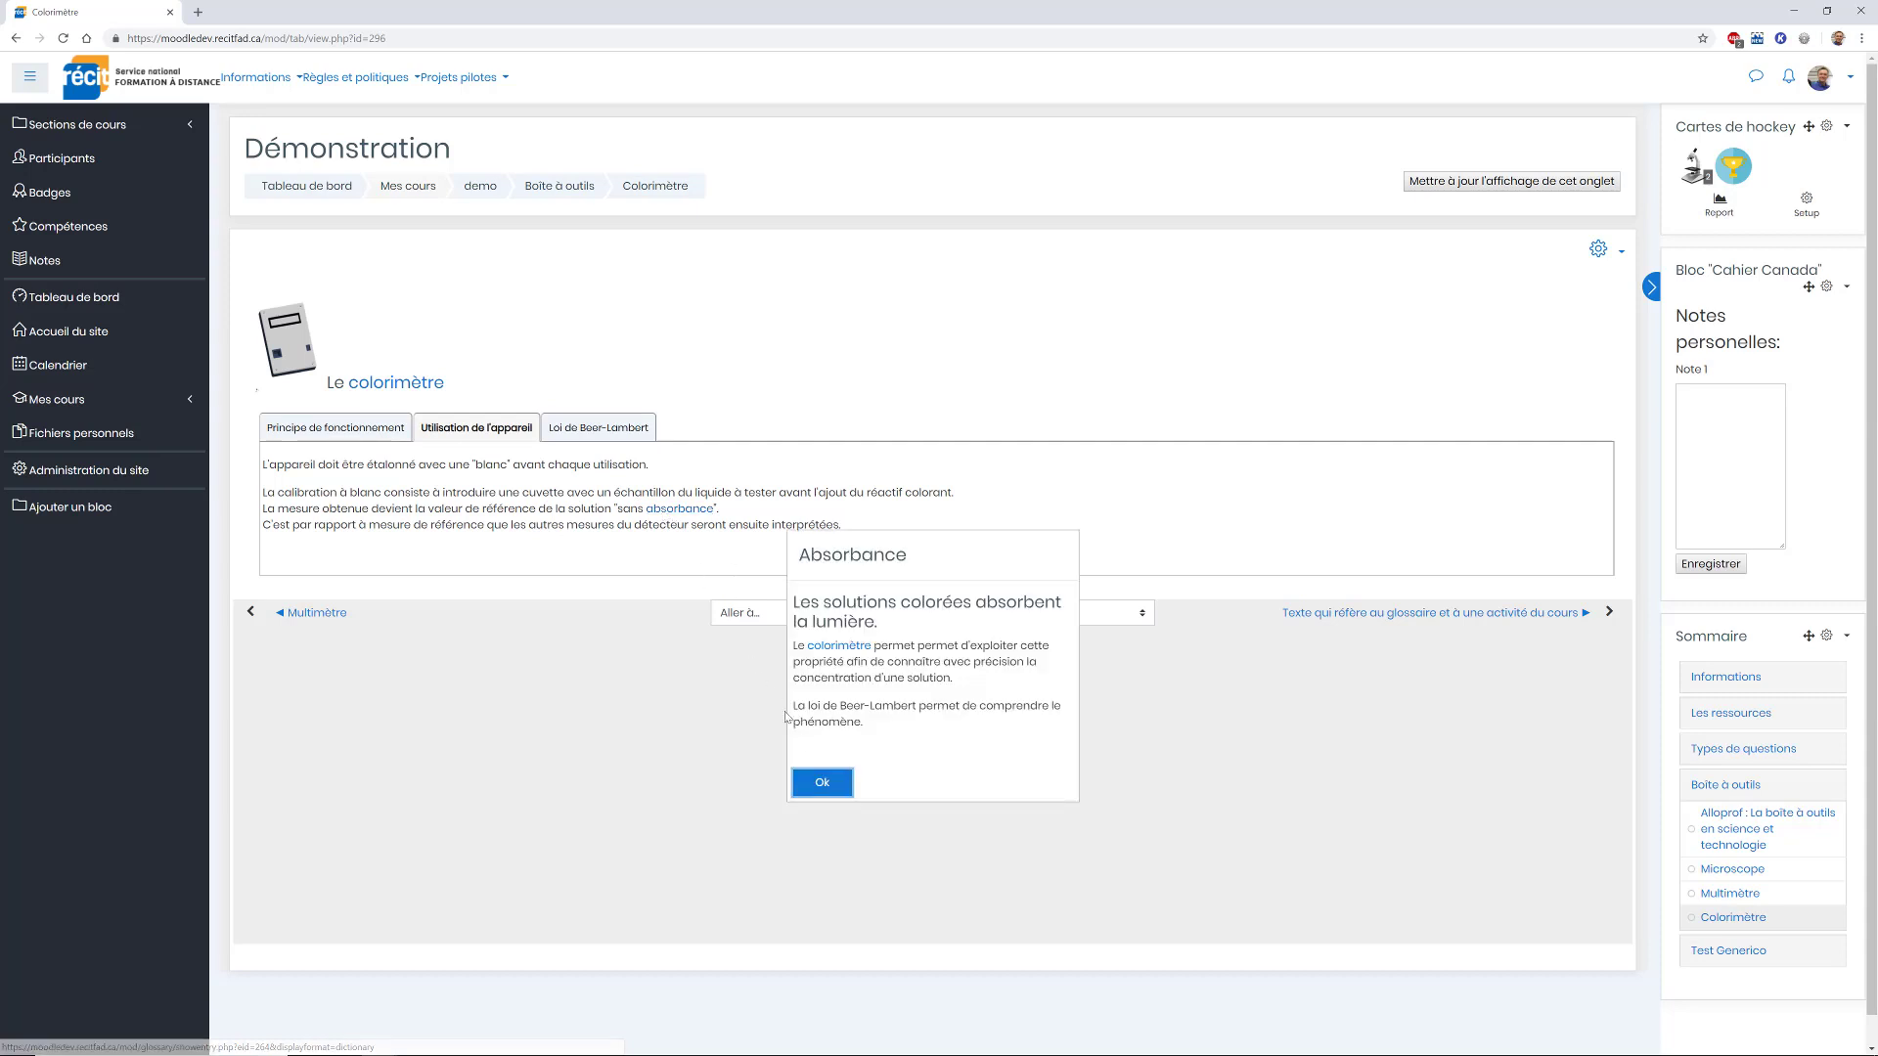
left_click(819, 785)
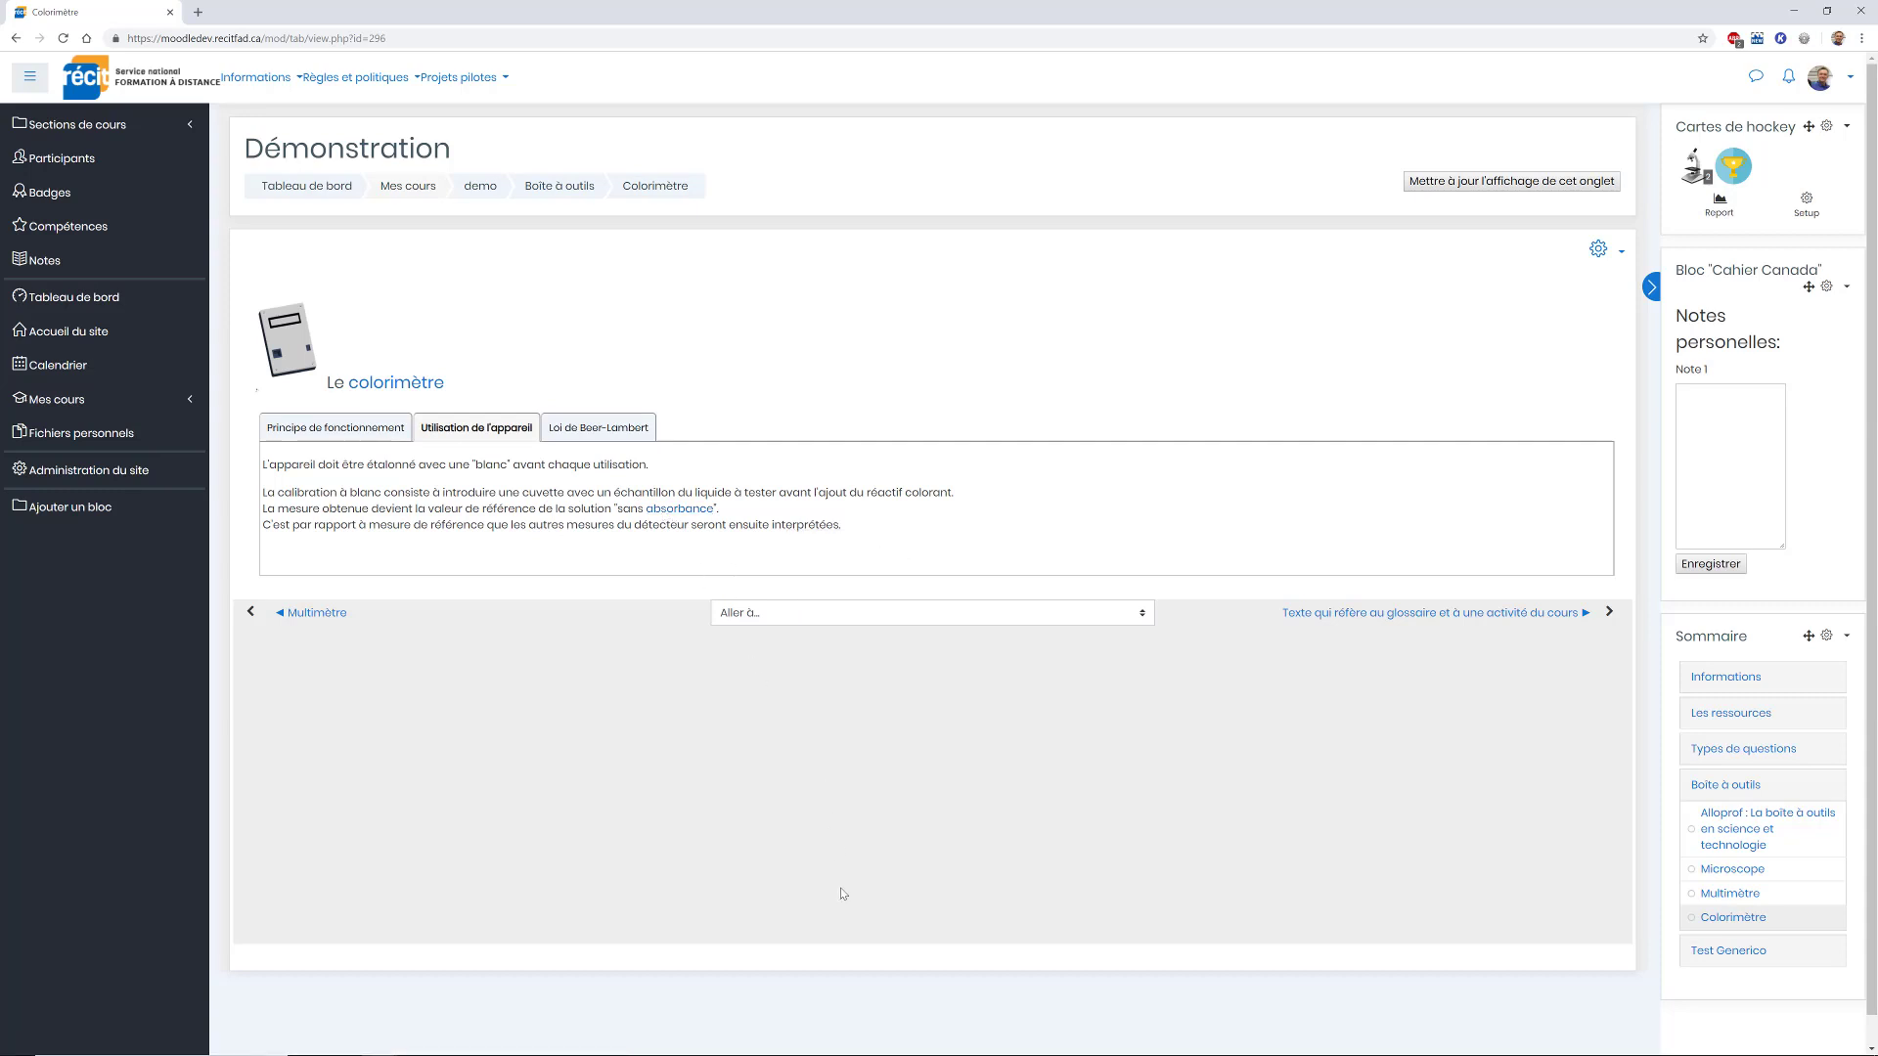
left_click(685, 515)
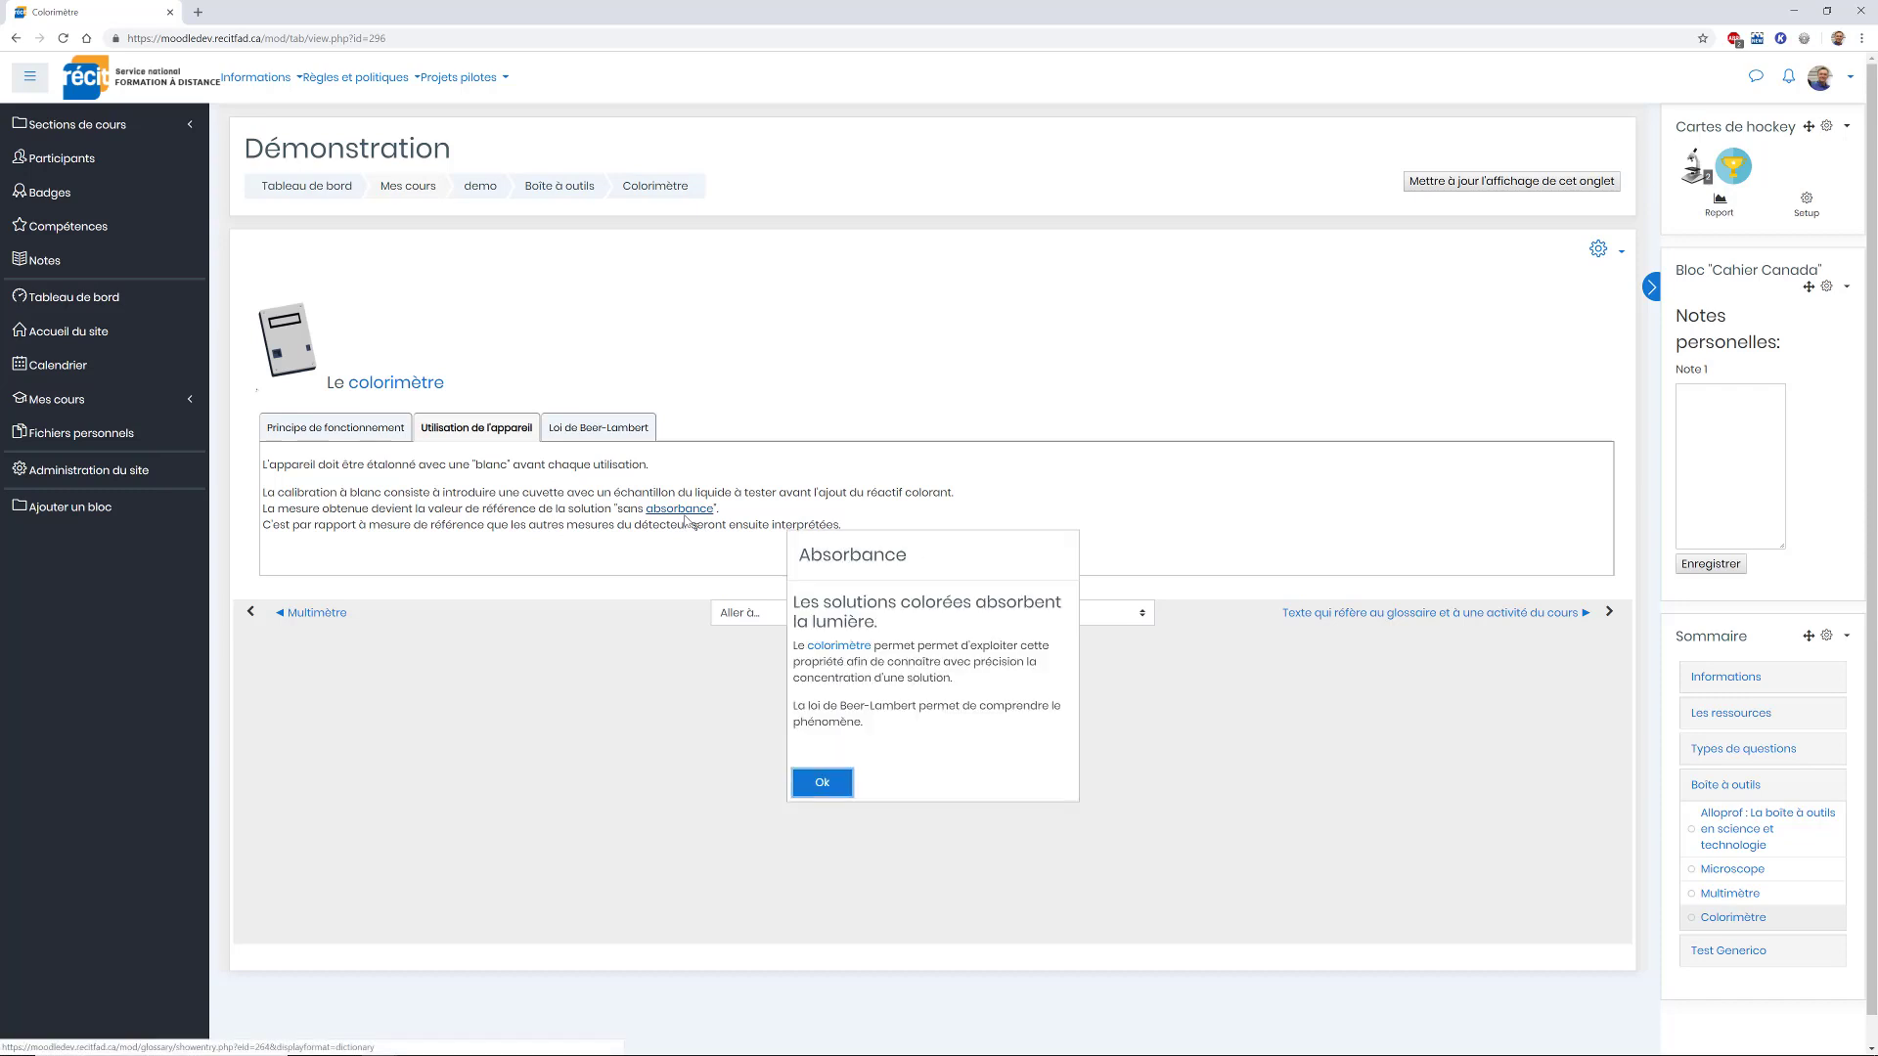
left_click(839, 647)
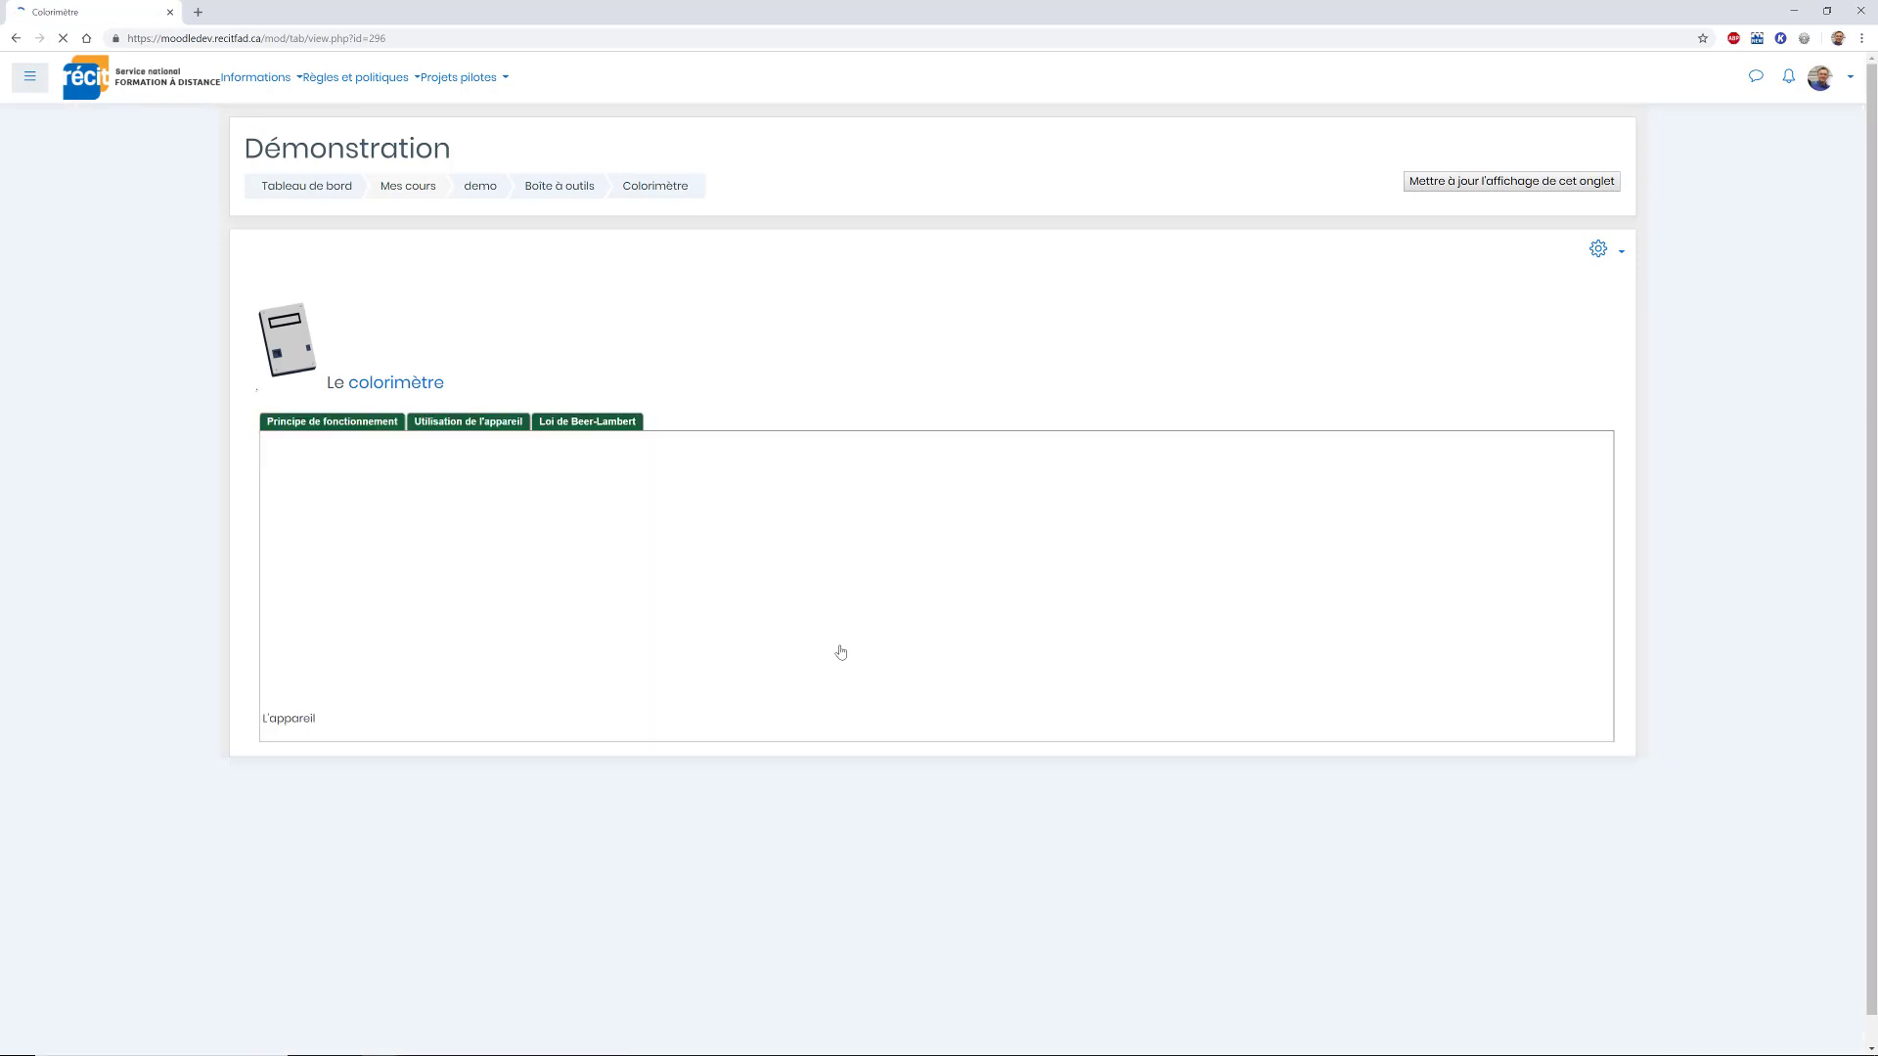